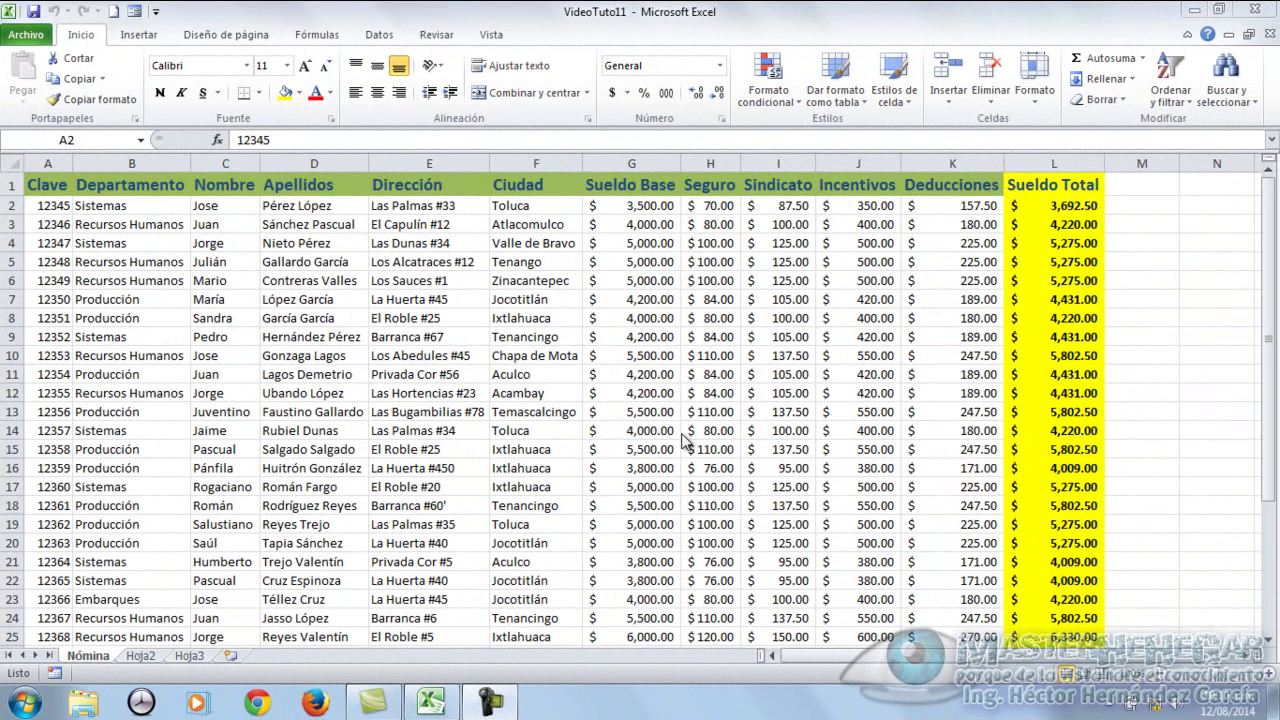
Select the payroll table data, starting from the first data cell
click(52, 207)
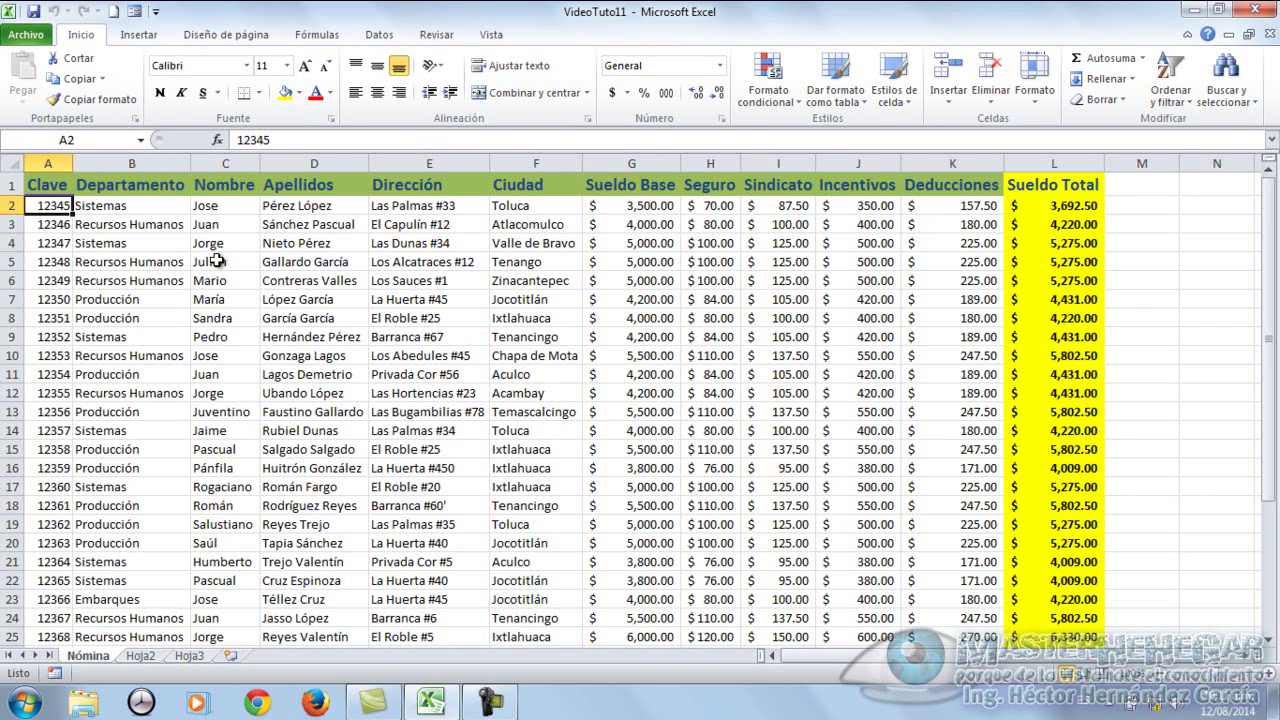
drag(1274, 226, 1276, 383)
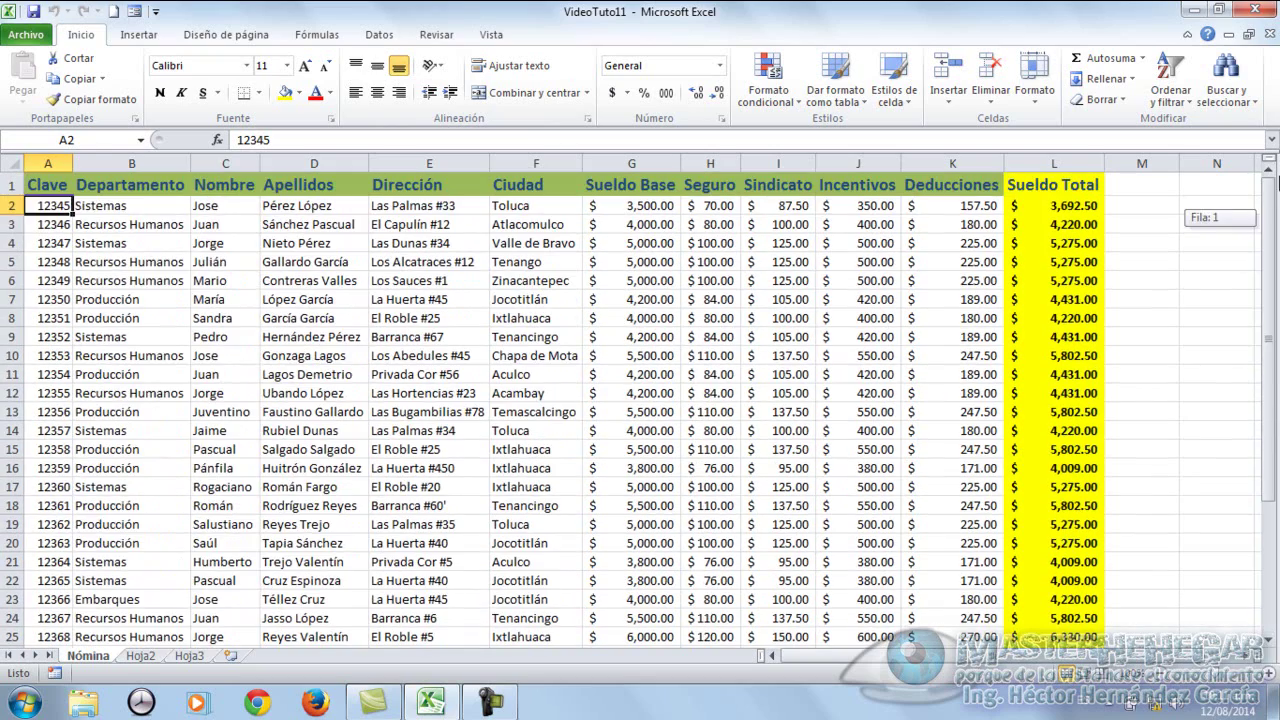
scroll(210, 335, up, 5)
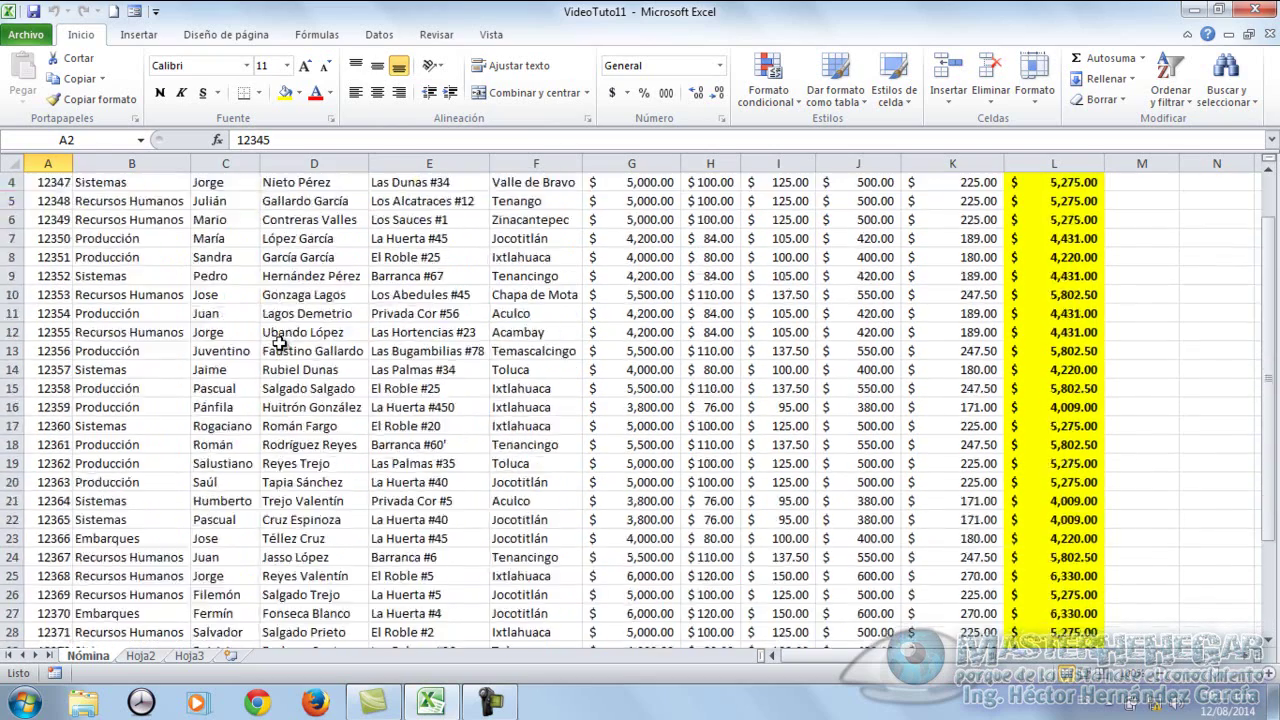
scroll(160, 335, up, 1)
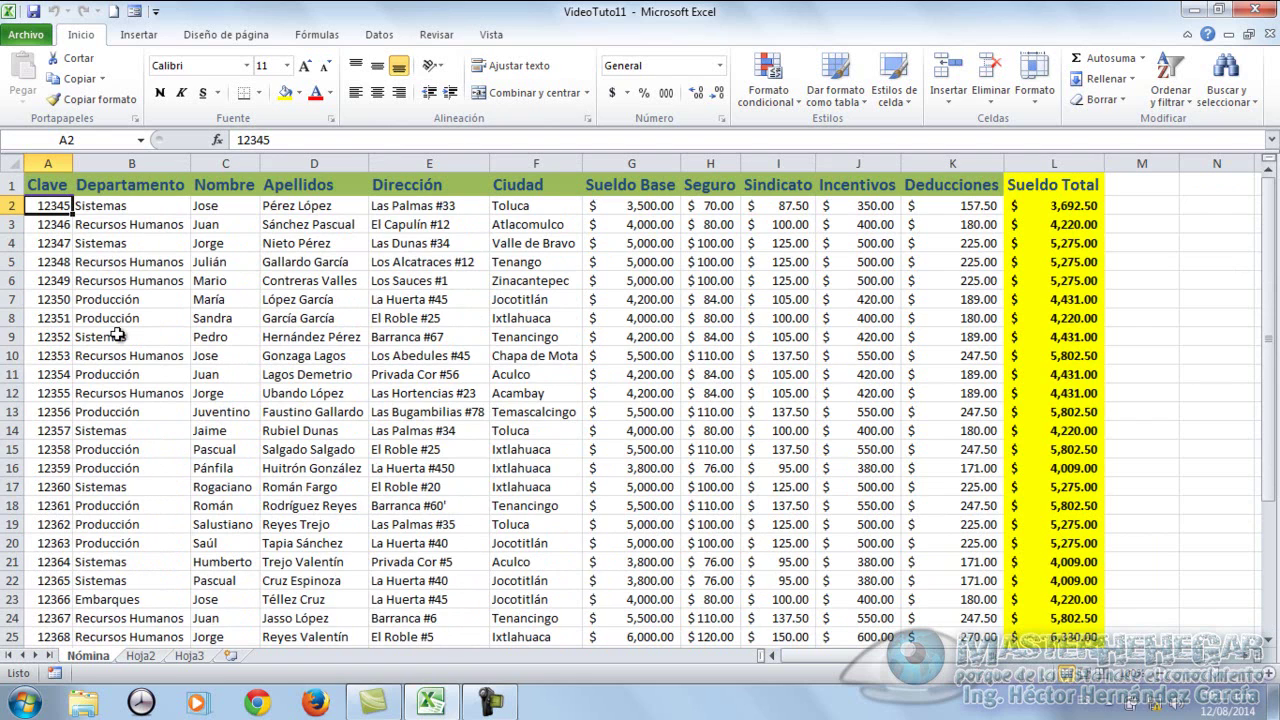
mouse_move(1273, 265)
mouse_down()
mouse_move(1276, 405)
mouse_move(220, 343)
mouse_up()
Look over the Datos tab sort commands, then open and dismiss the Ordenar y filtrar menu
click(377, 35)
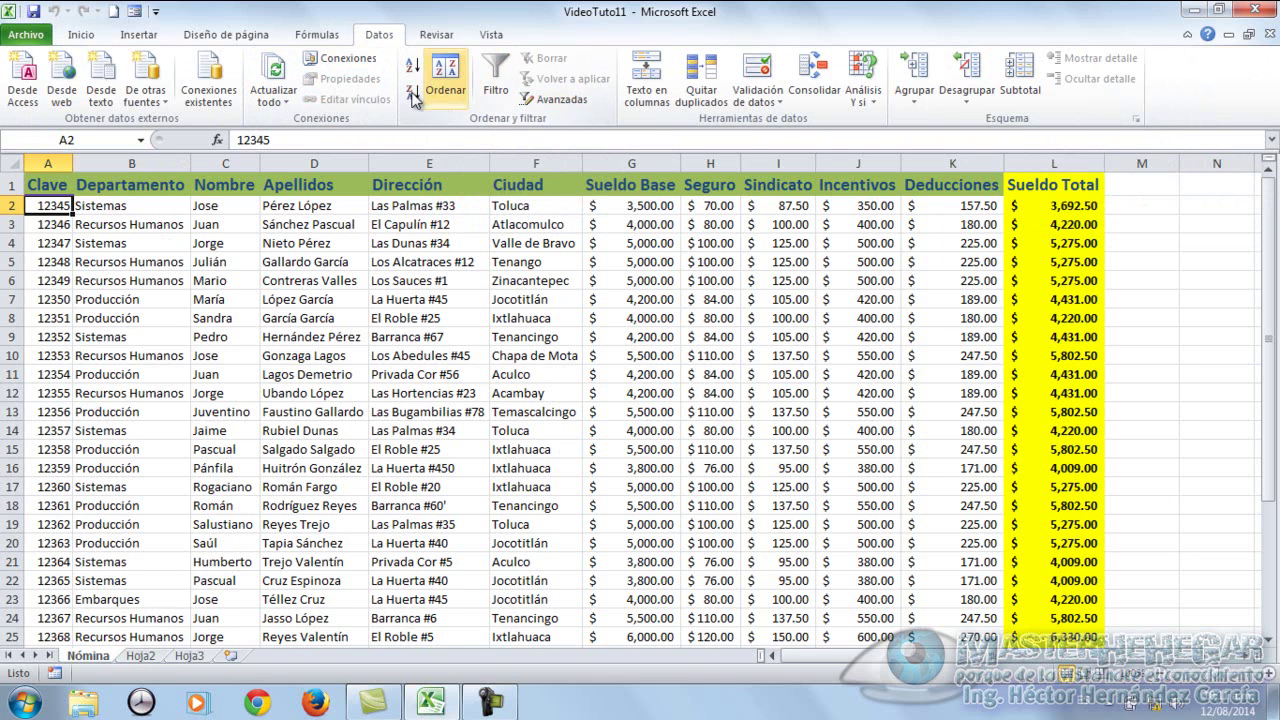
click(76, 36)
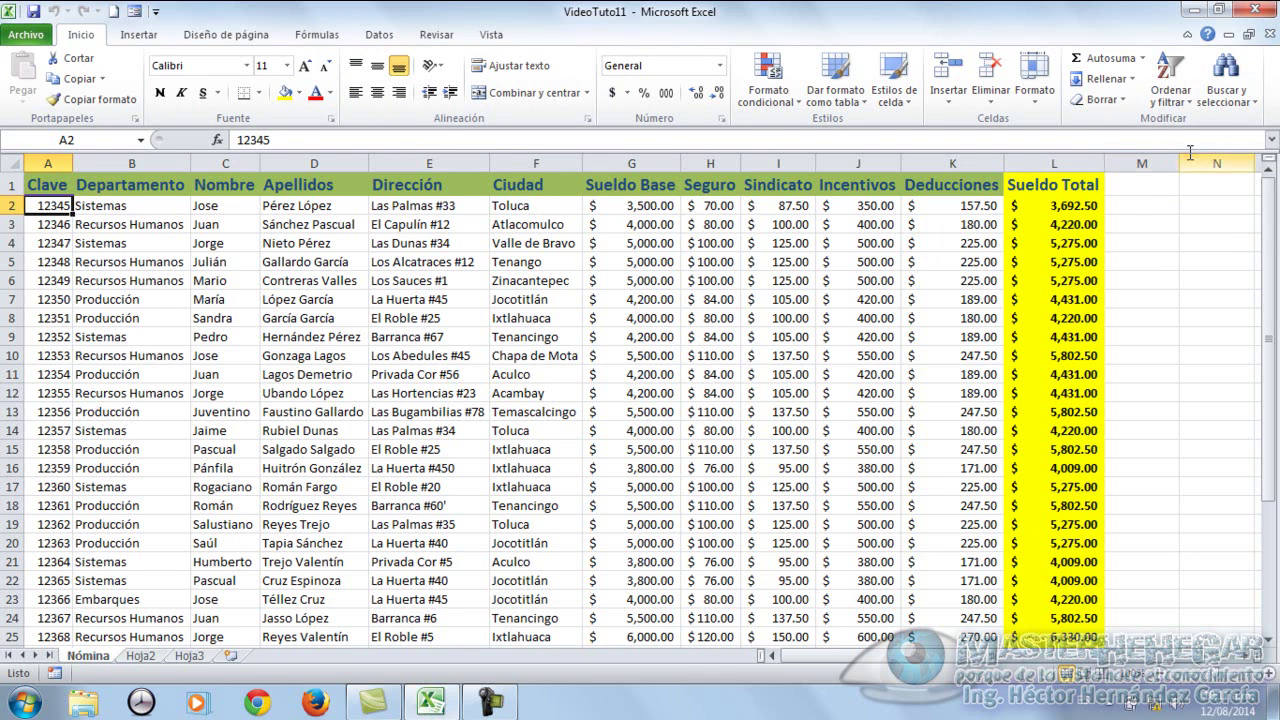
click(1190, 104)
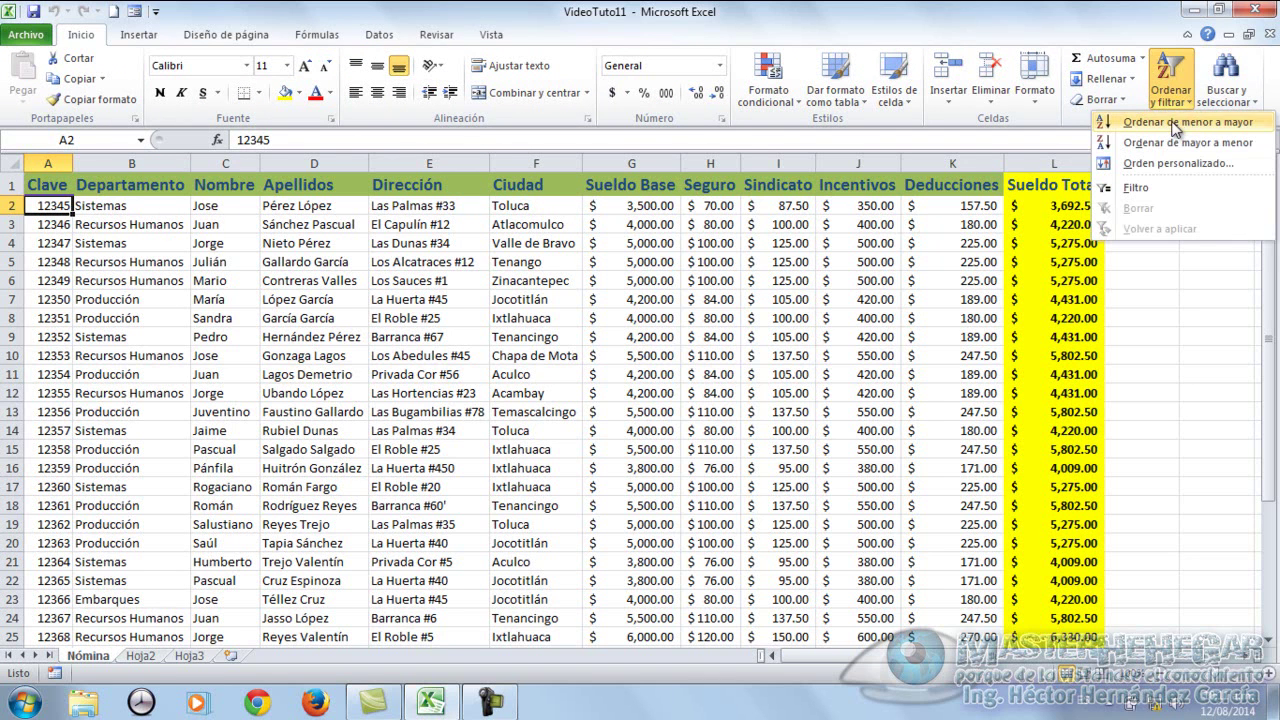
click(134, 236)
Put the active cell back in A2 and reopen the Ordenar y filtrar menu
click(76, 207)
click(45, 186)
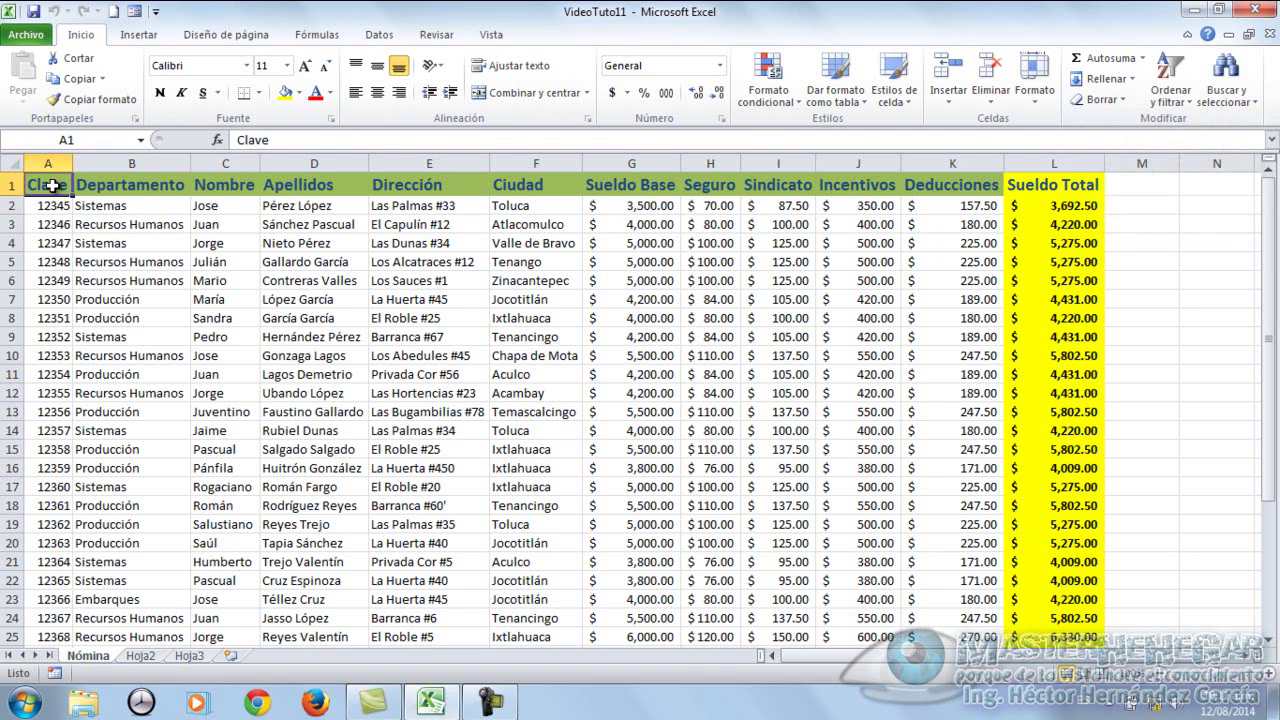
click(52, 212)
key(Right)
key(Right)
key(Right)
key(Down)
key(Down)
key(Down)
click(68, 205)
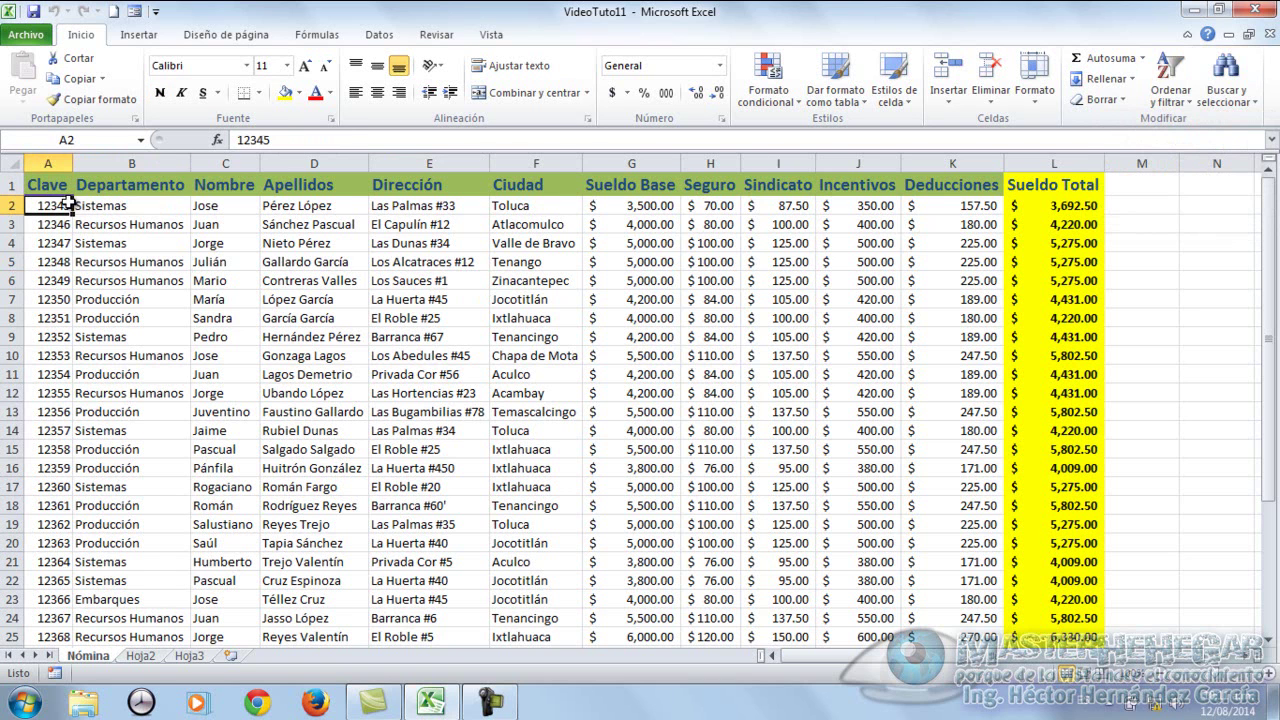
click(1188, 108)
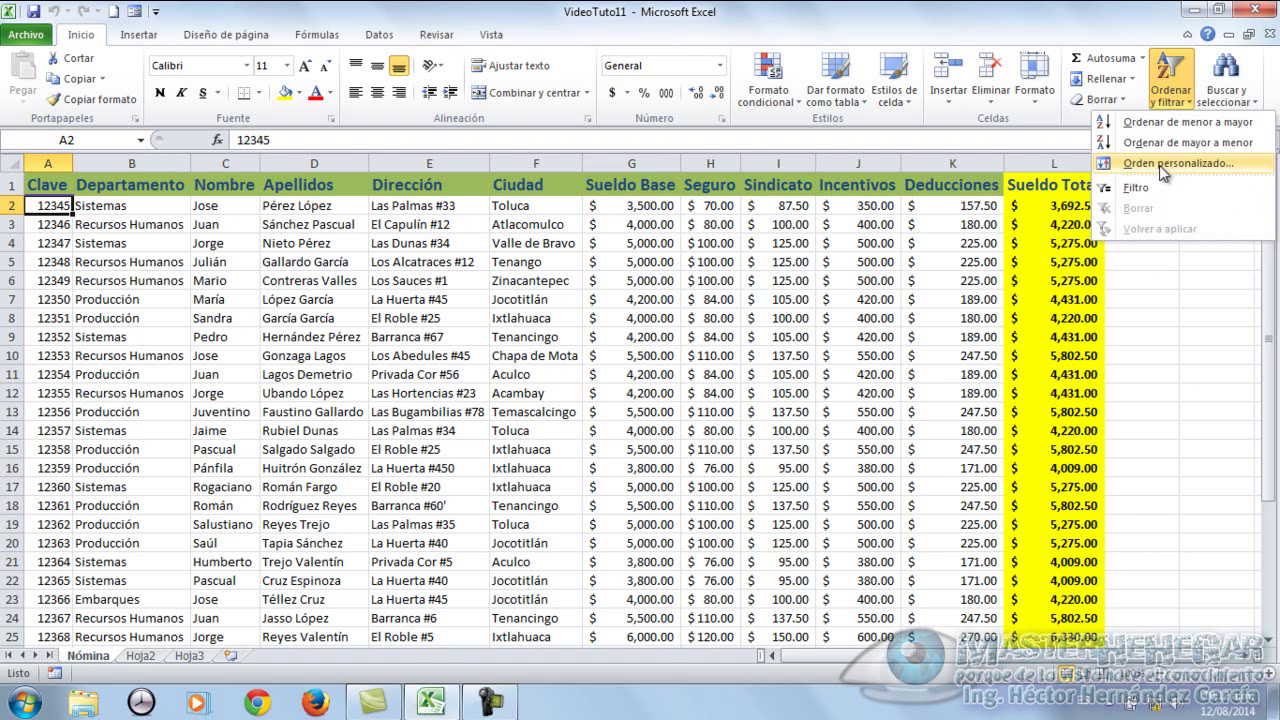
Custom-sort the table by Ciudad, on cell values, from A to Z
click(1159, 165)
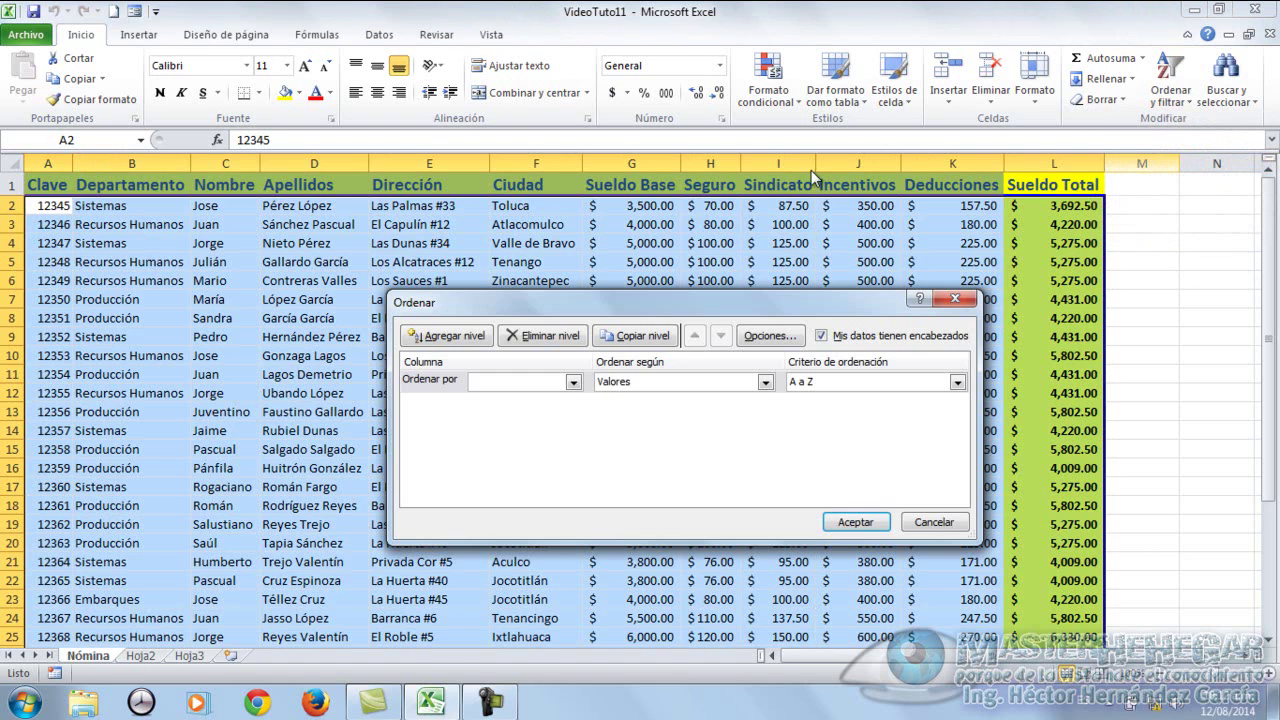
drag(706, 298, 680, 184)
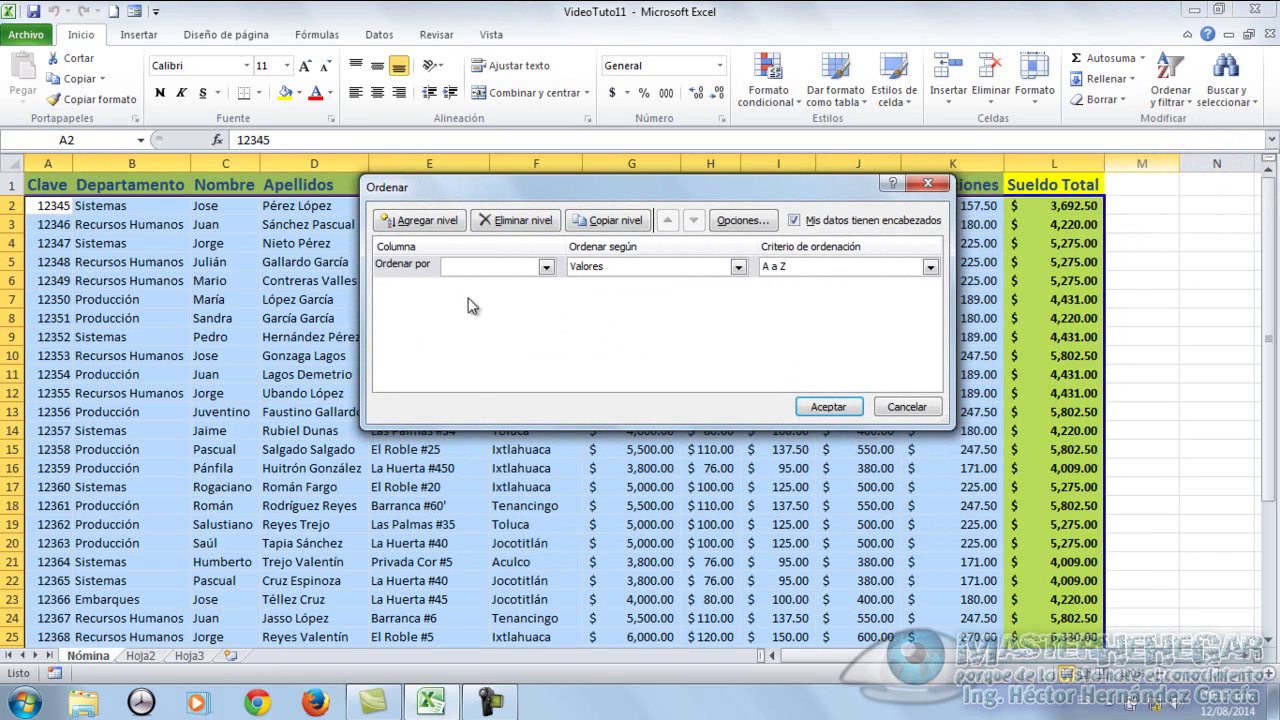
click(546, 267)
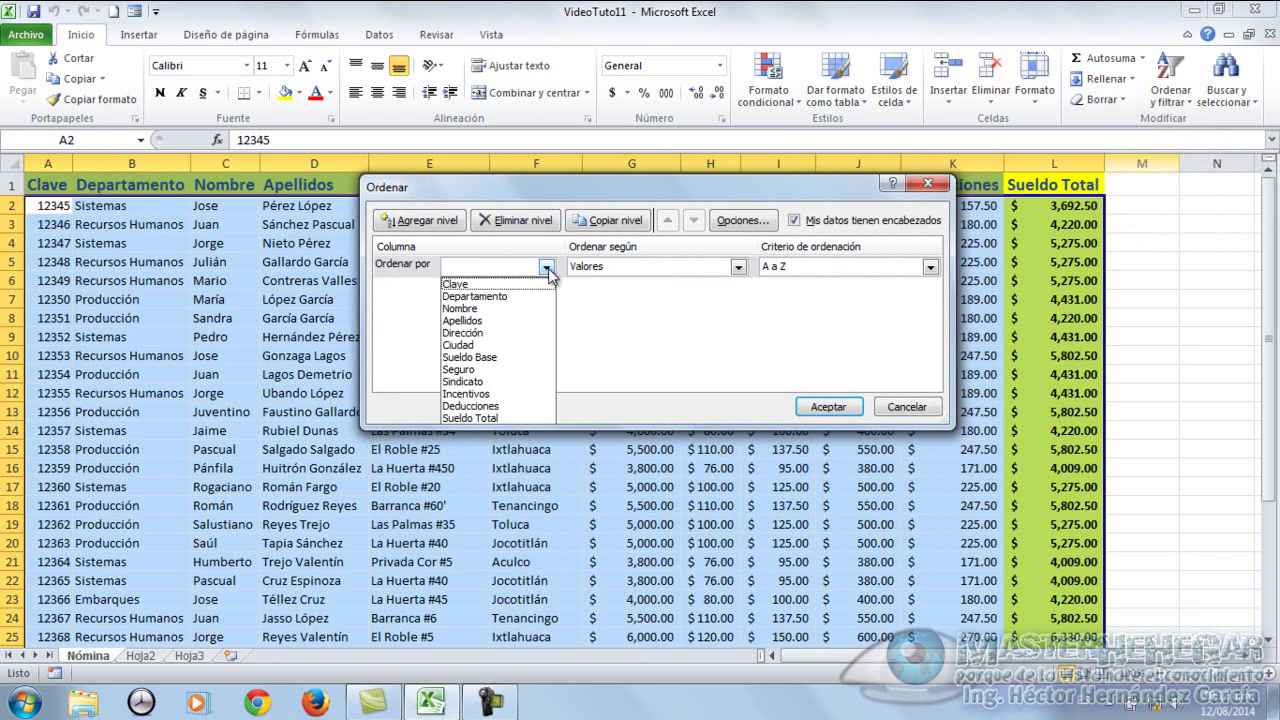
click(494, 350)
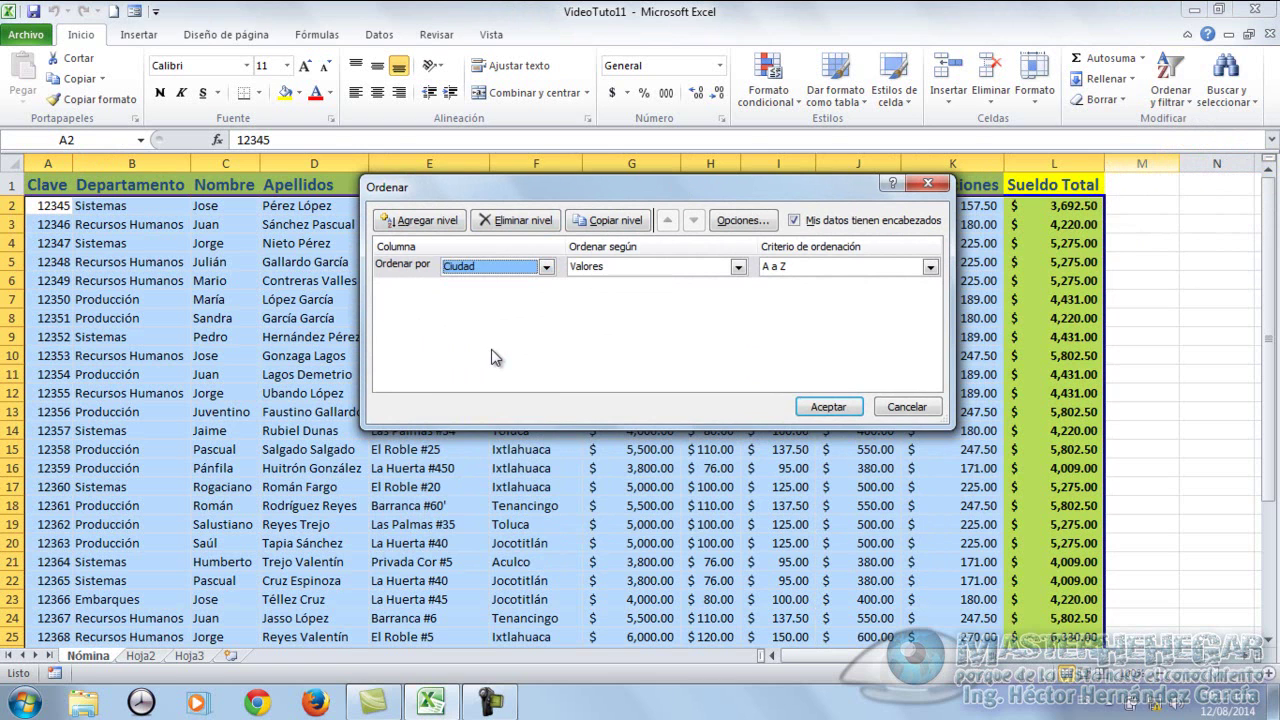
click(738, 267)
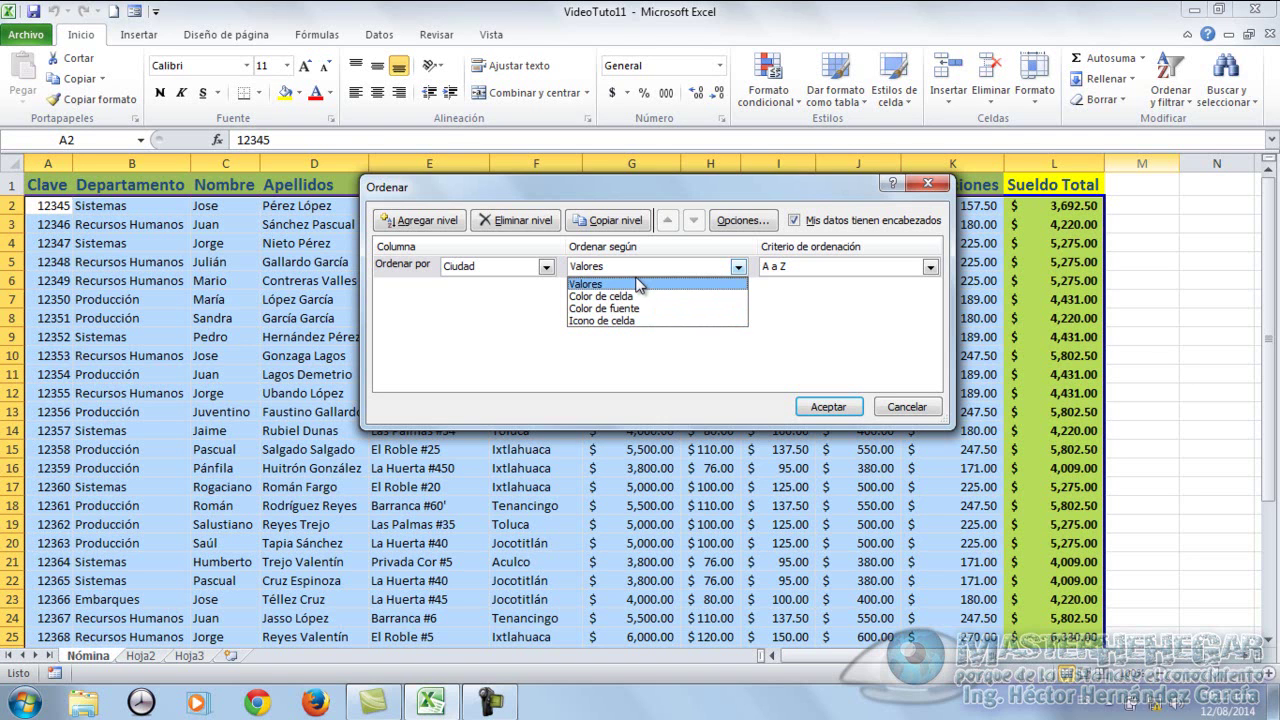
click(637, 284)
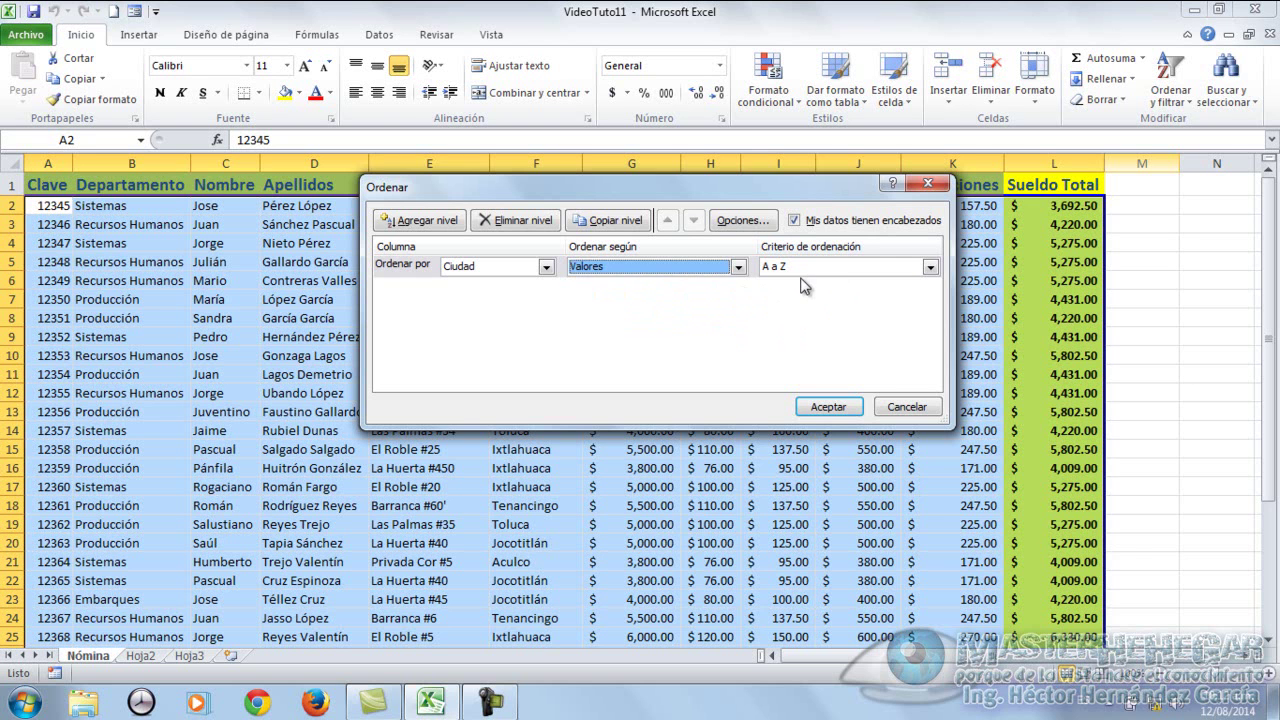
drag(788, 194, 1040, 236)
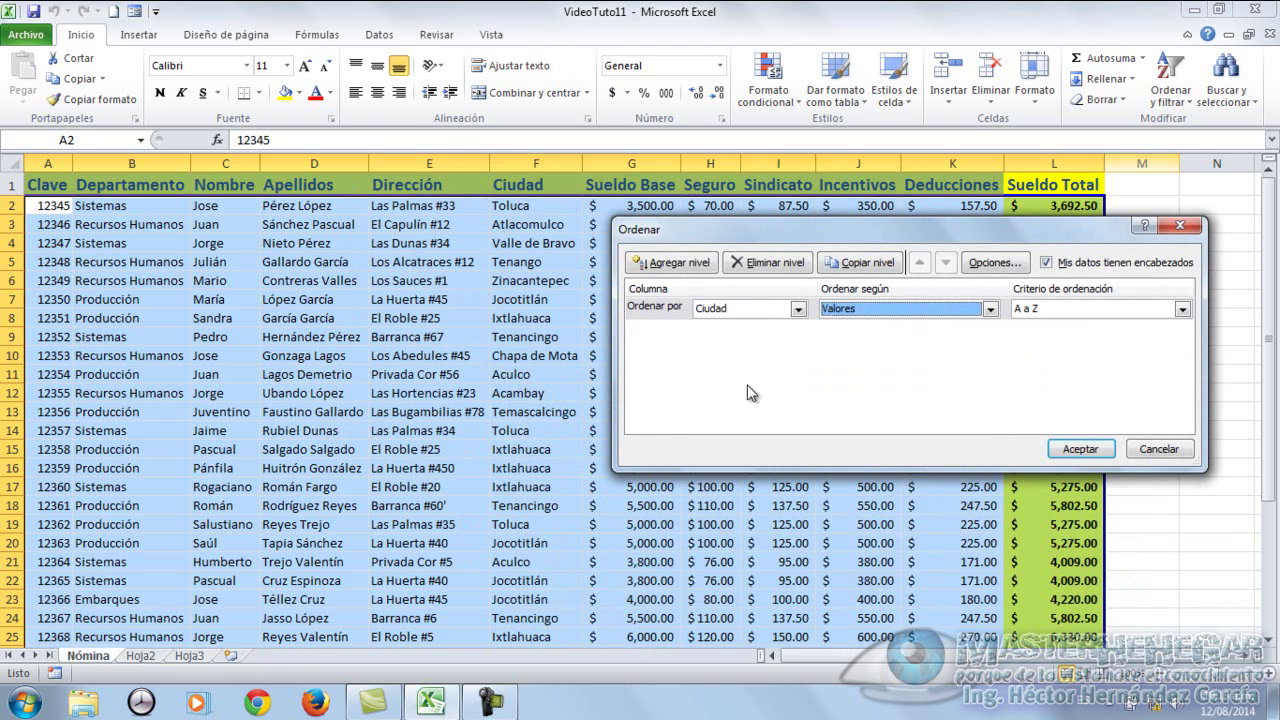
click(1080, 449)
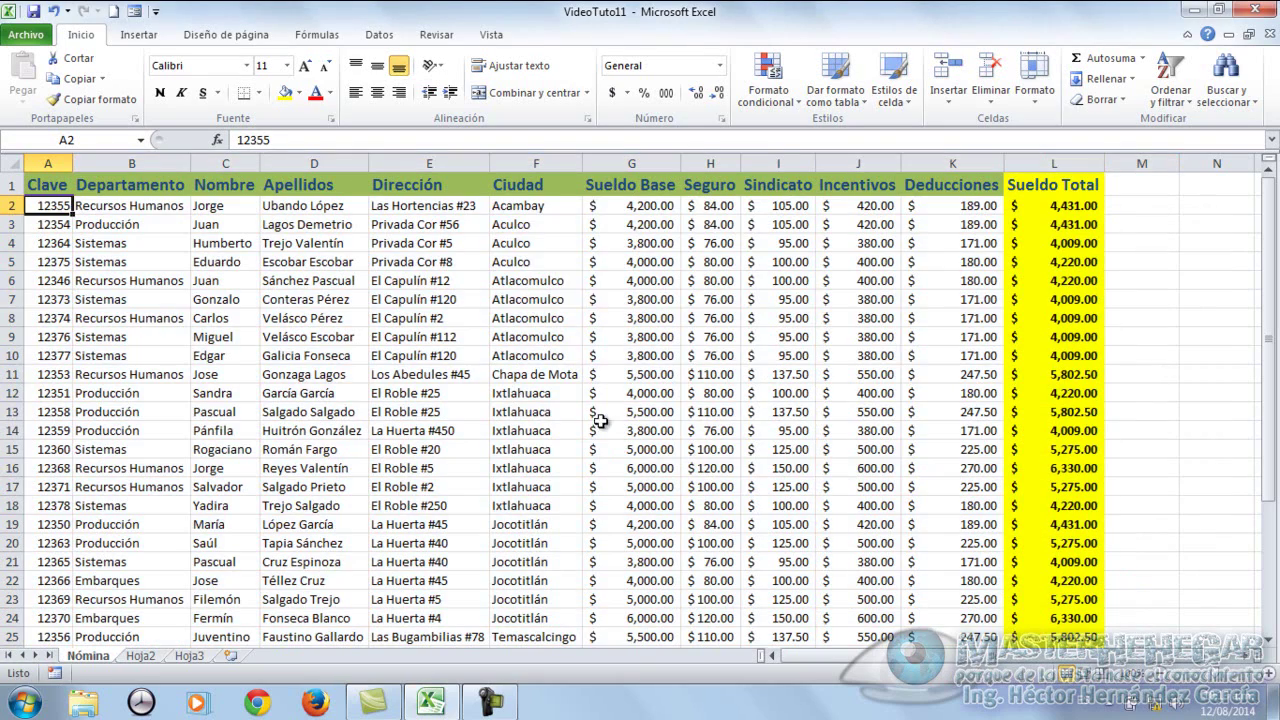
Check the new order: Aculco in F3 near the top, Zinacantepec last in row 35
drag(505, 213, 560, 300)
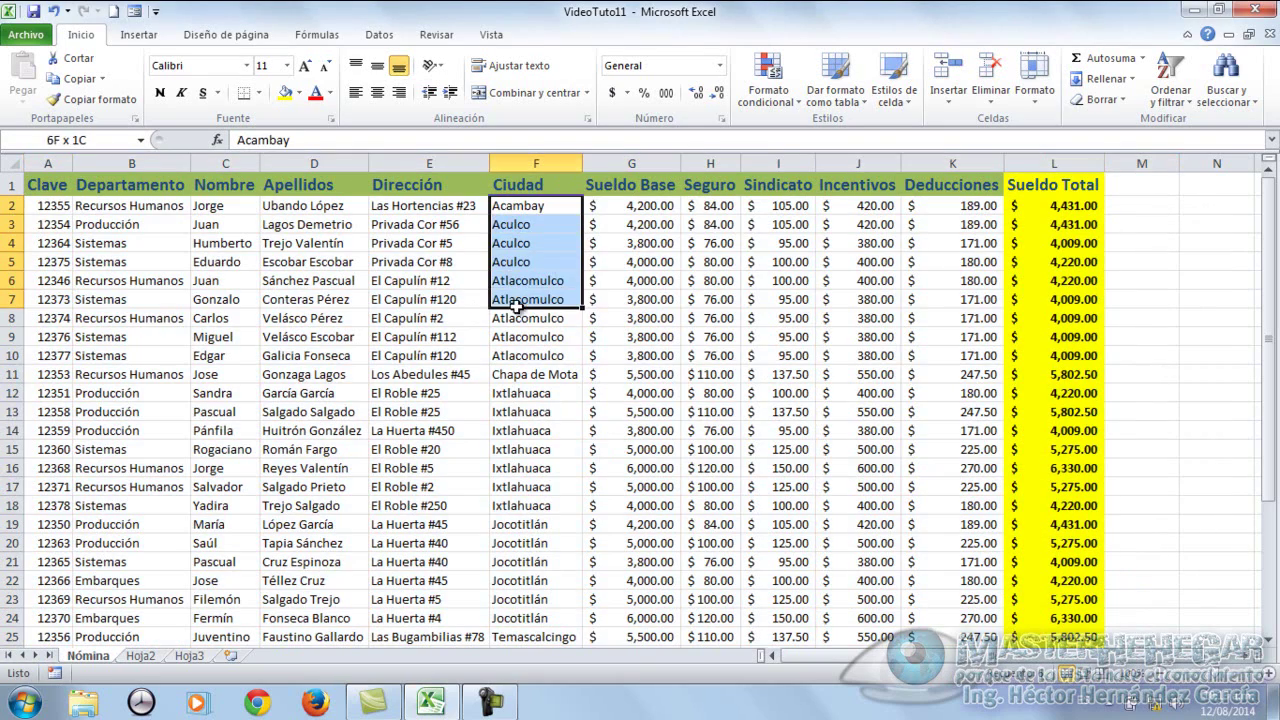
ctrl+scroll(600, 315, up, 1)
ctrl+scroll(607, 316, up, 1)
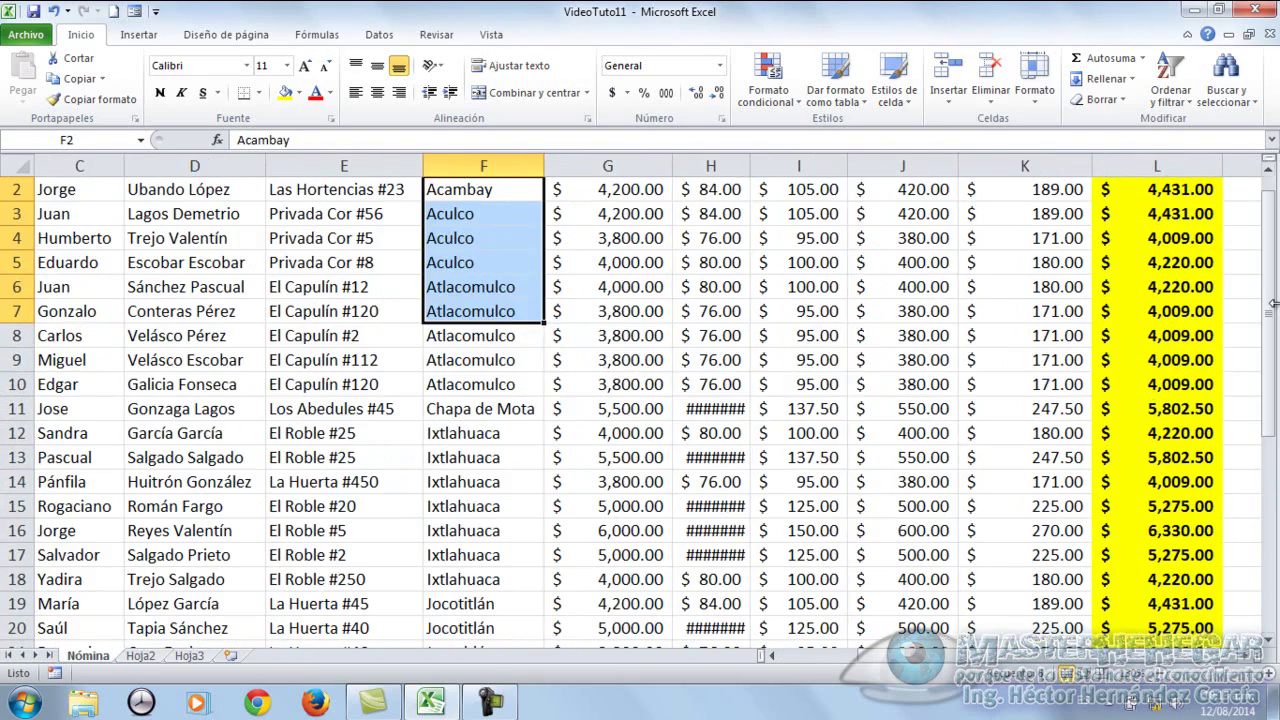
scroll(492, 252, up, 1)
click(492, 252)
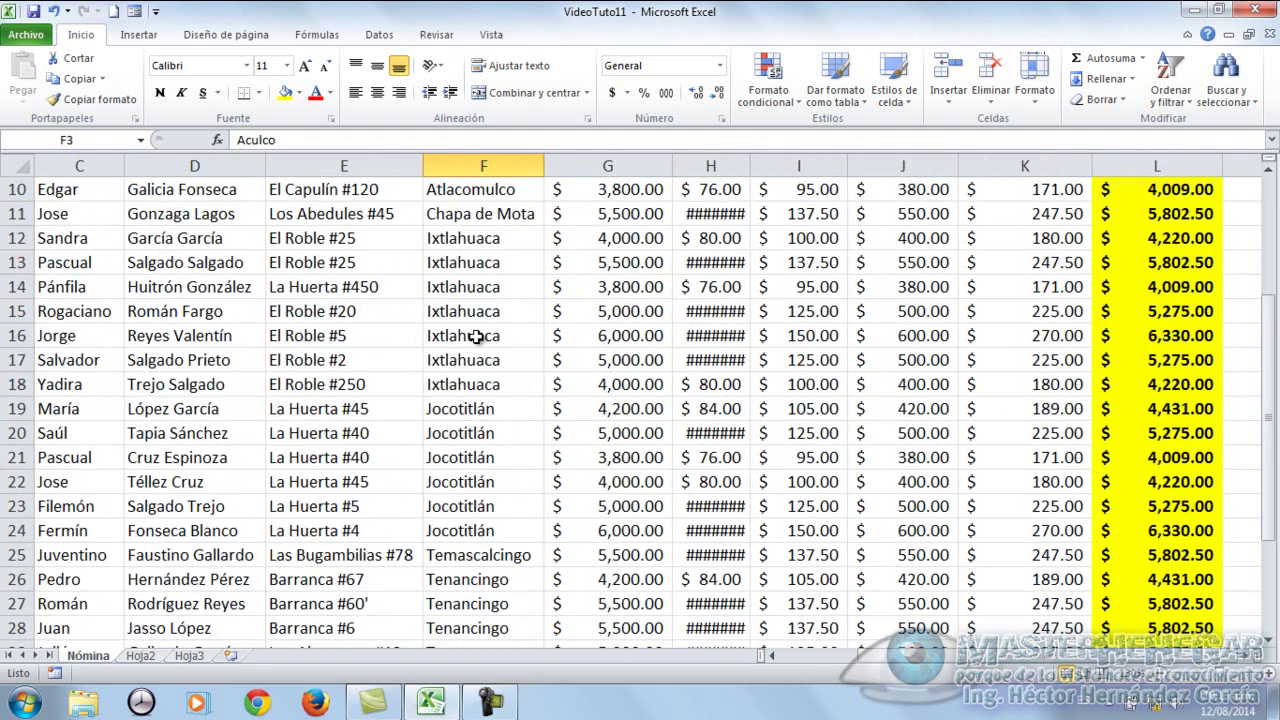
scroll(470, 320, down, 3)
scroll(478, 331, down, 6)
click(460, 362)
scroll(494, 351, up, 2)
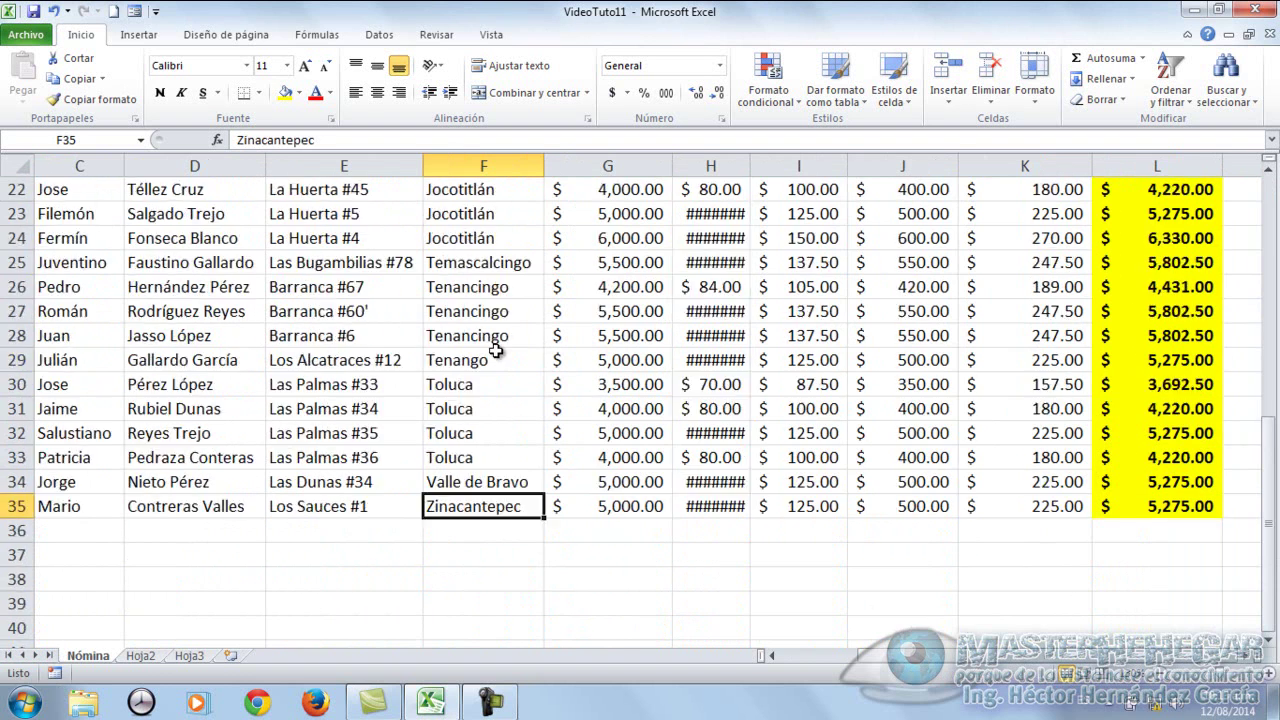
scroll(494, 351, up, 7)
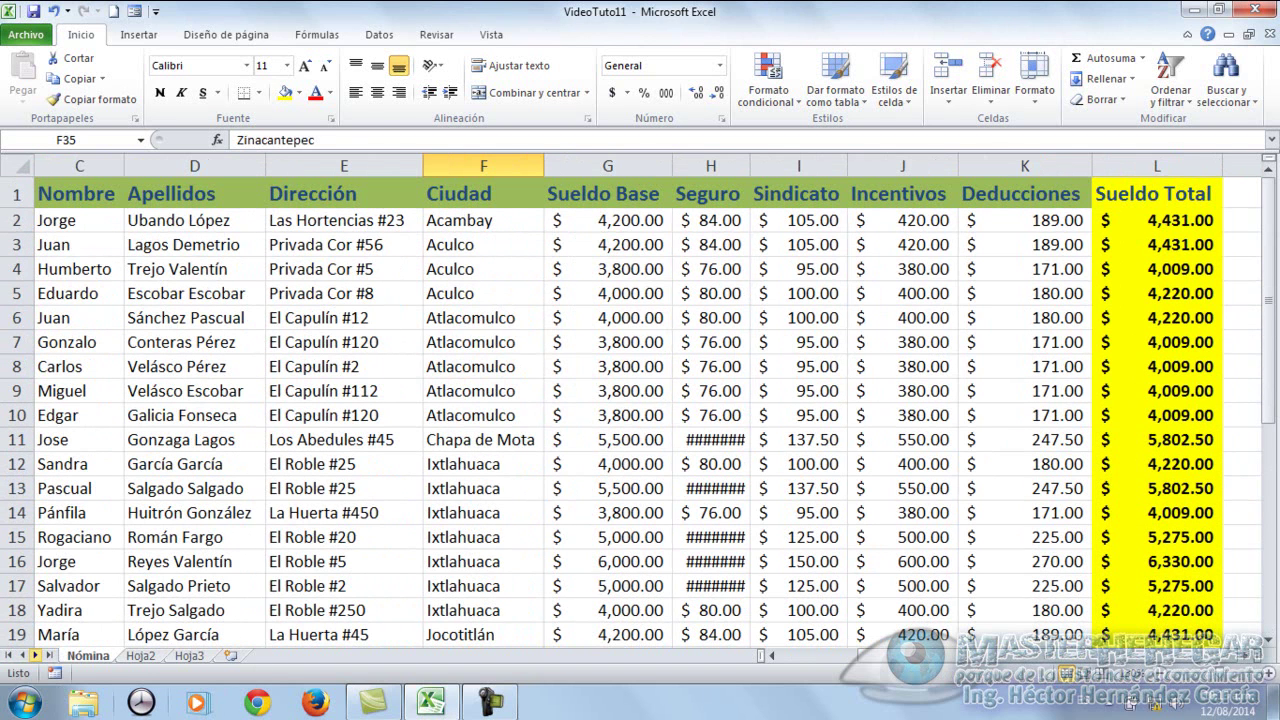
Duplicate the Nómina sheet as 'Nómina2' and select cell A2 on the copy
drag(97, 657, 214, 668)
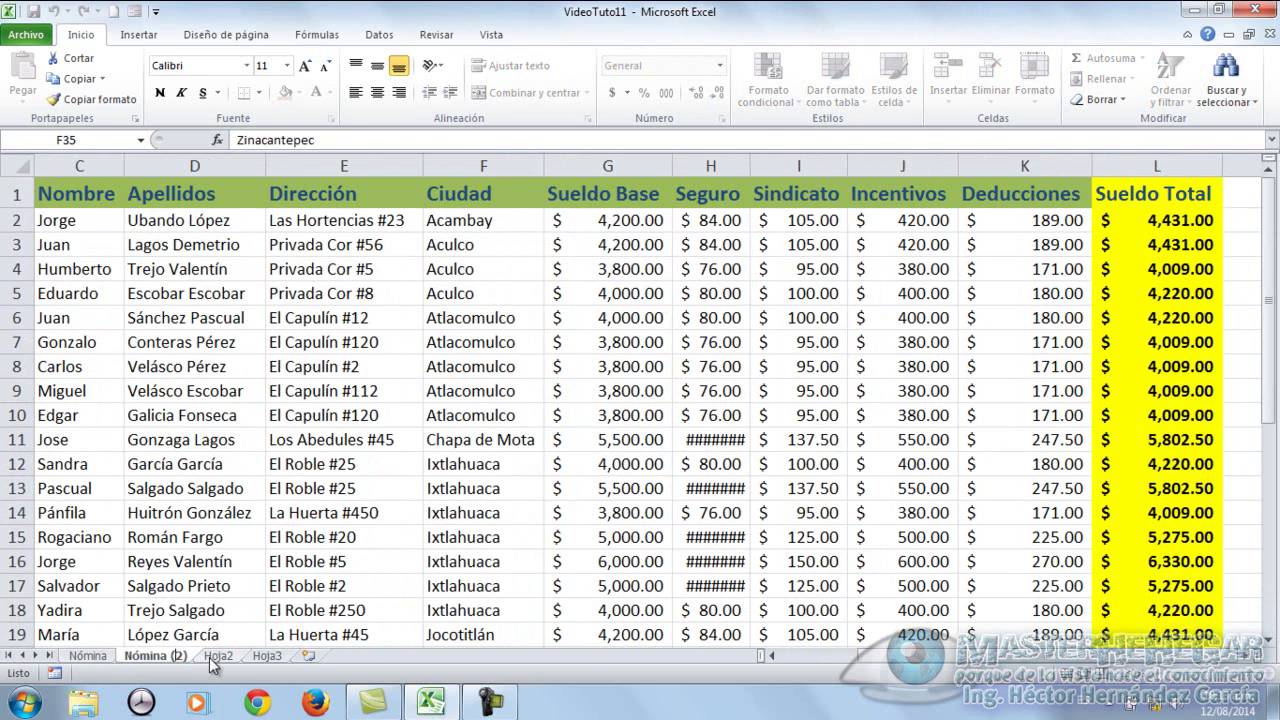
key(BackSpace)
key(BackSpace)
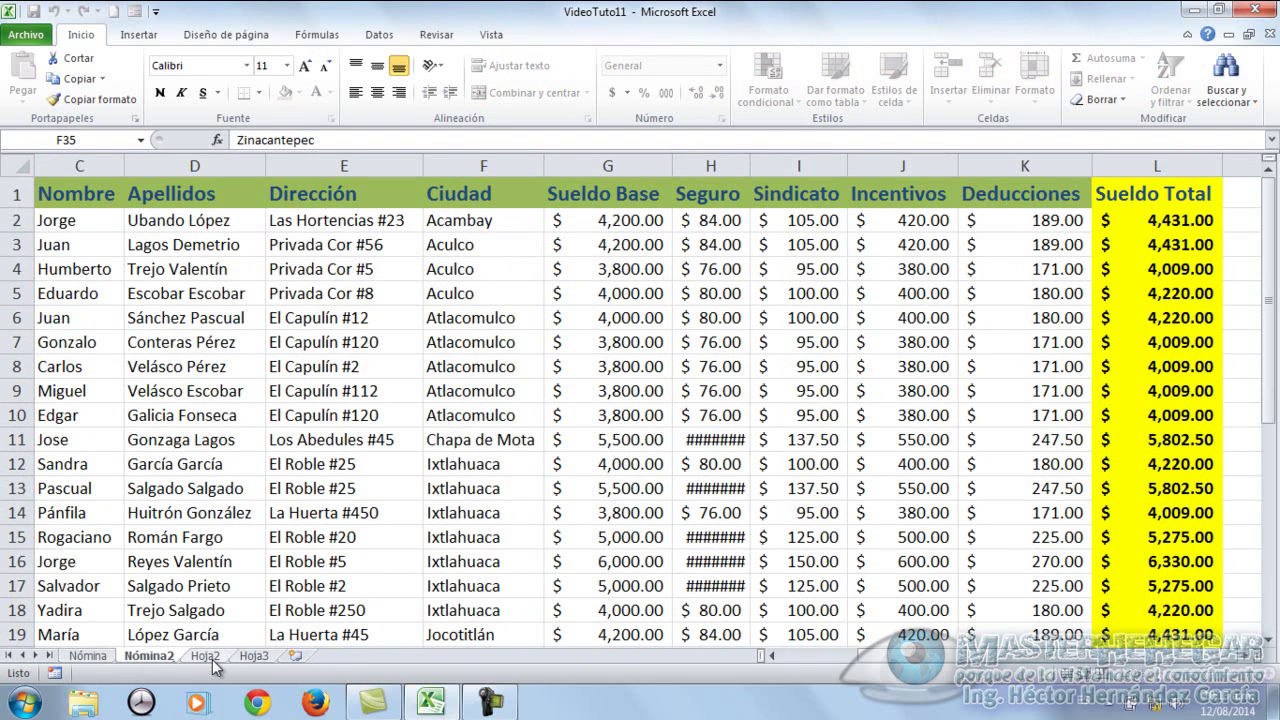
key(Return)
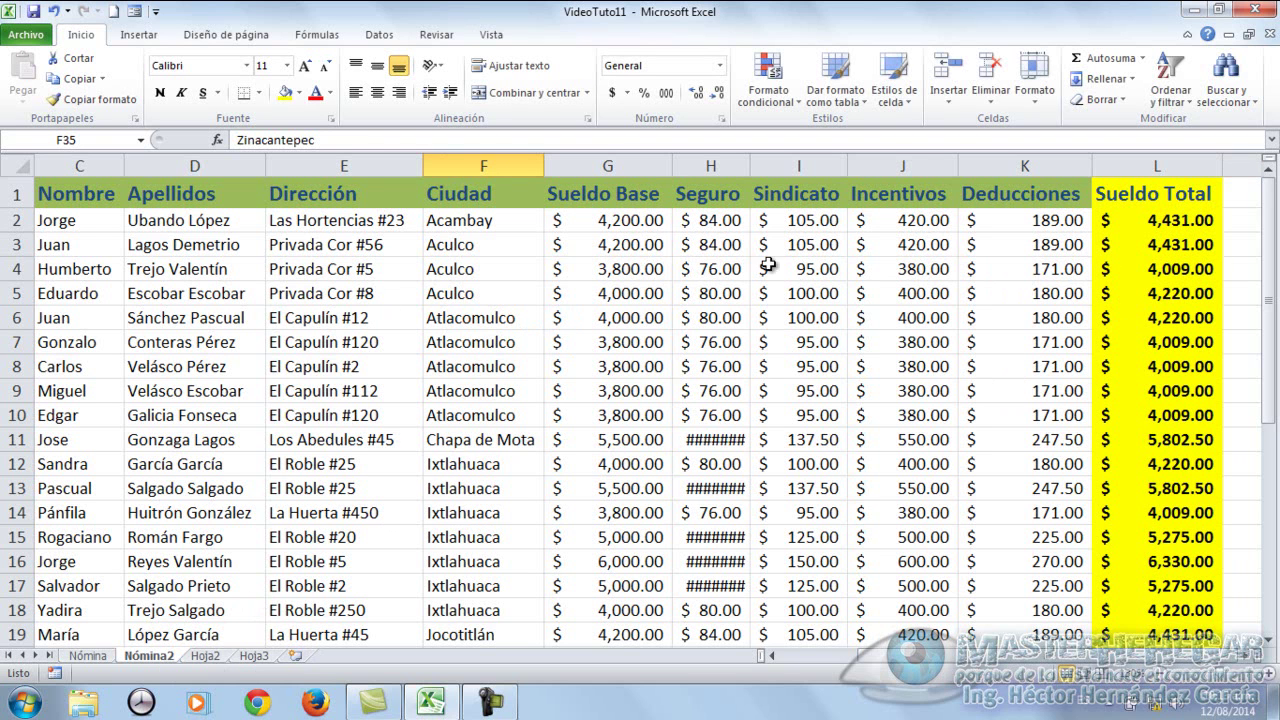
ctrl+scroll(810, 282, down, 3)
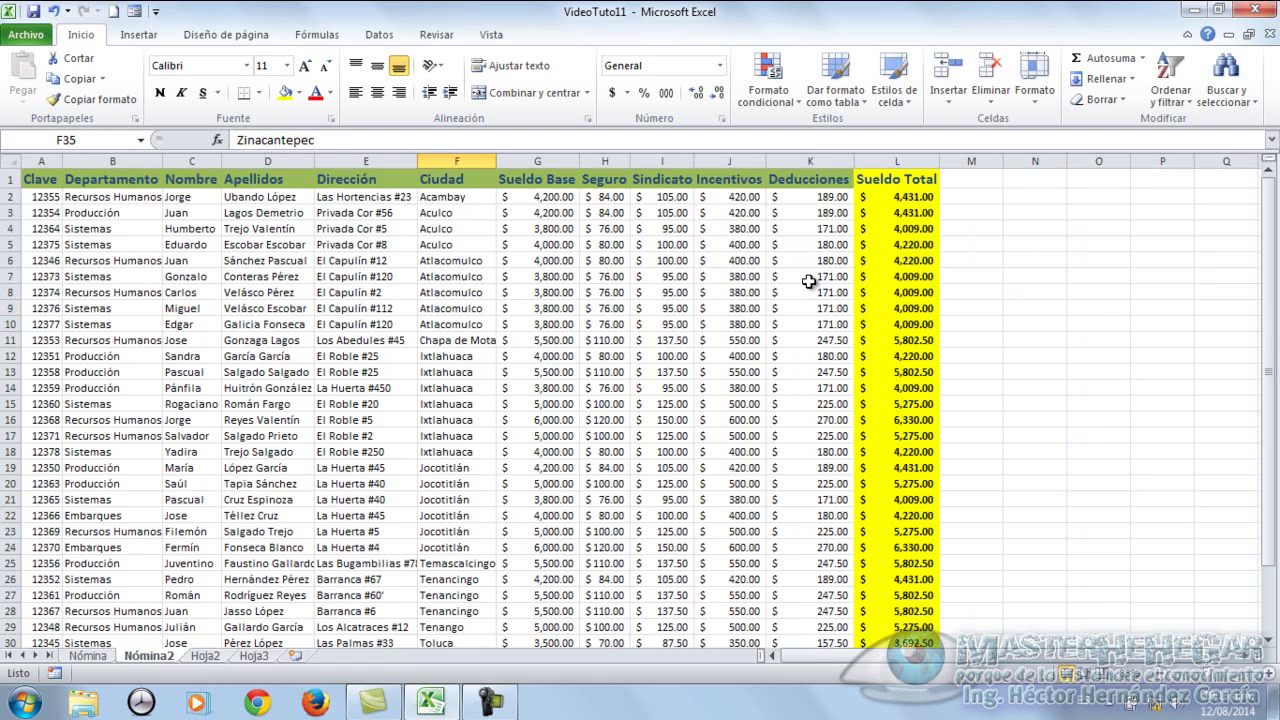
ctrl+scroll(808, 281, up, 3)
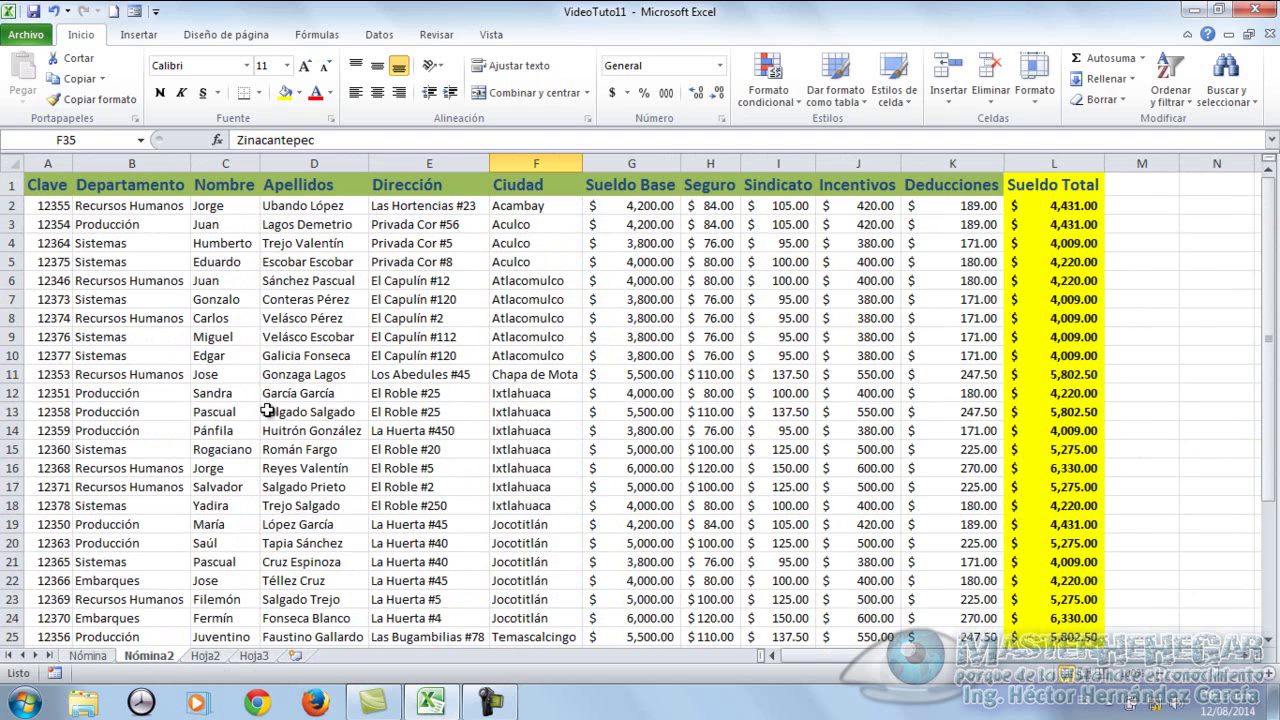
click(60, 210)
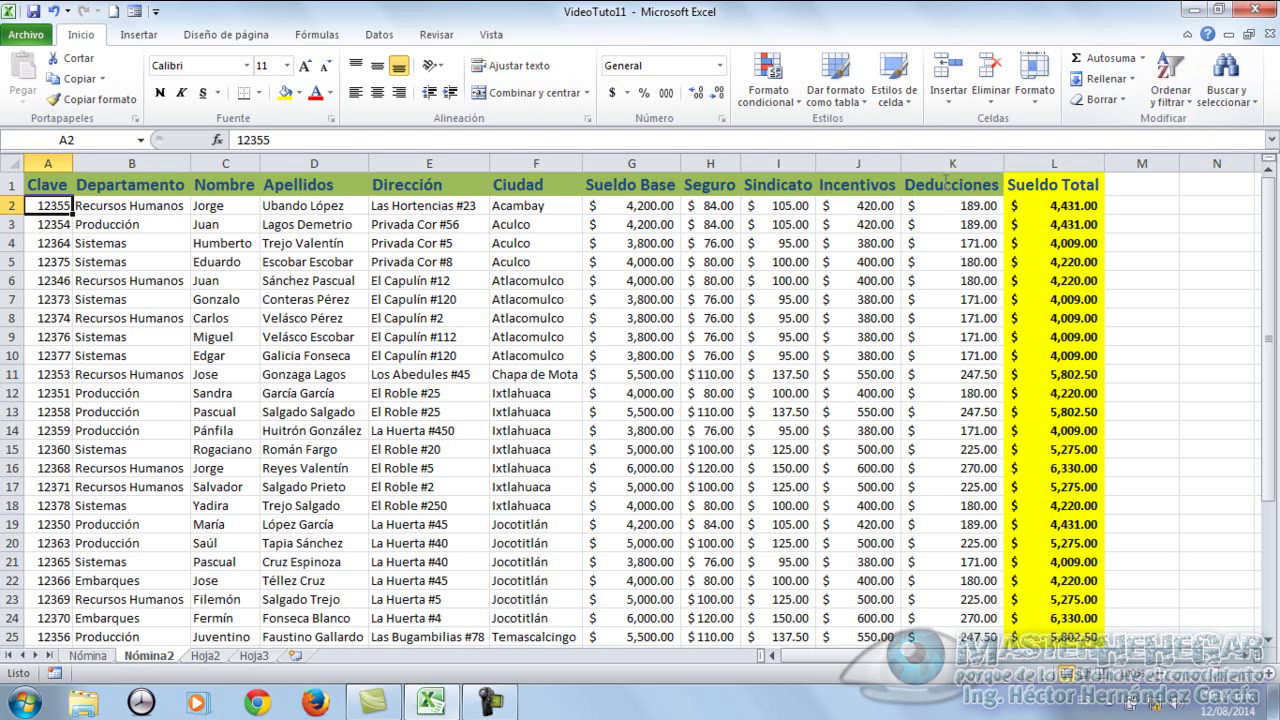
In Orden personalizado, set the first sort level to the Ciudad column
click(1191, 104)
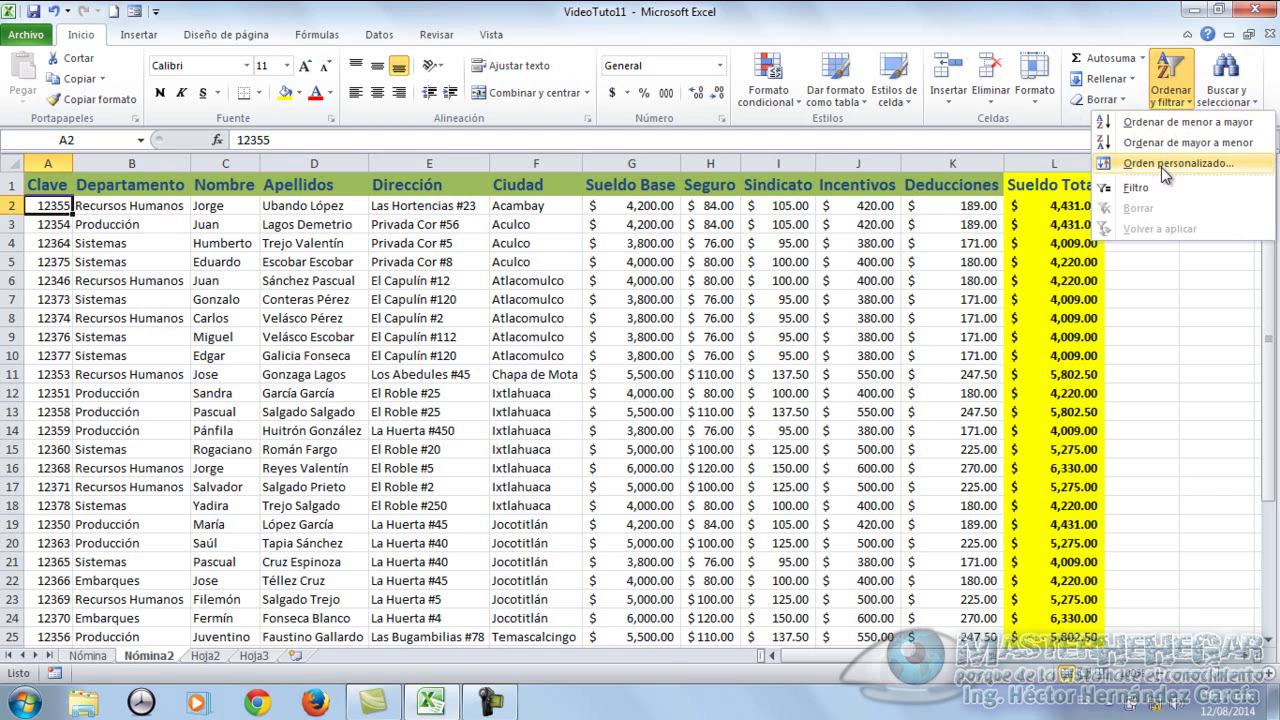
click(1161, 164)
drag(902, 233, 690, 268)
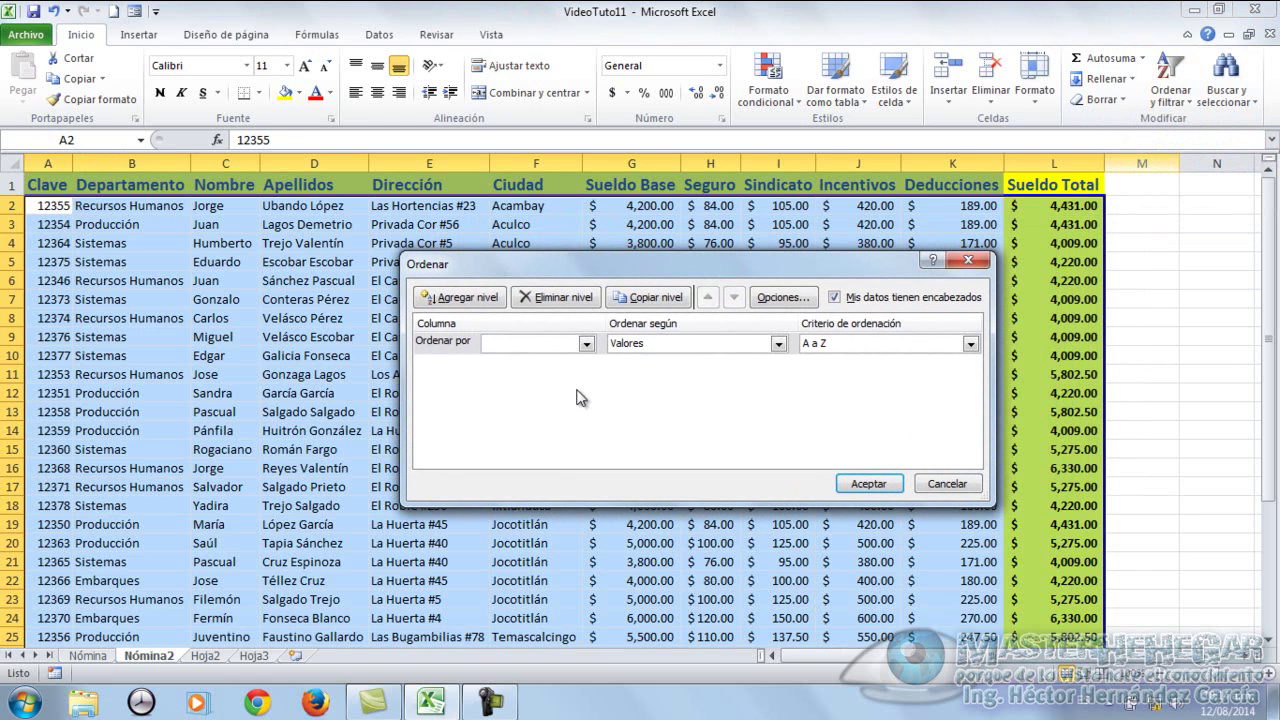
click(587, 344)
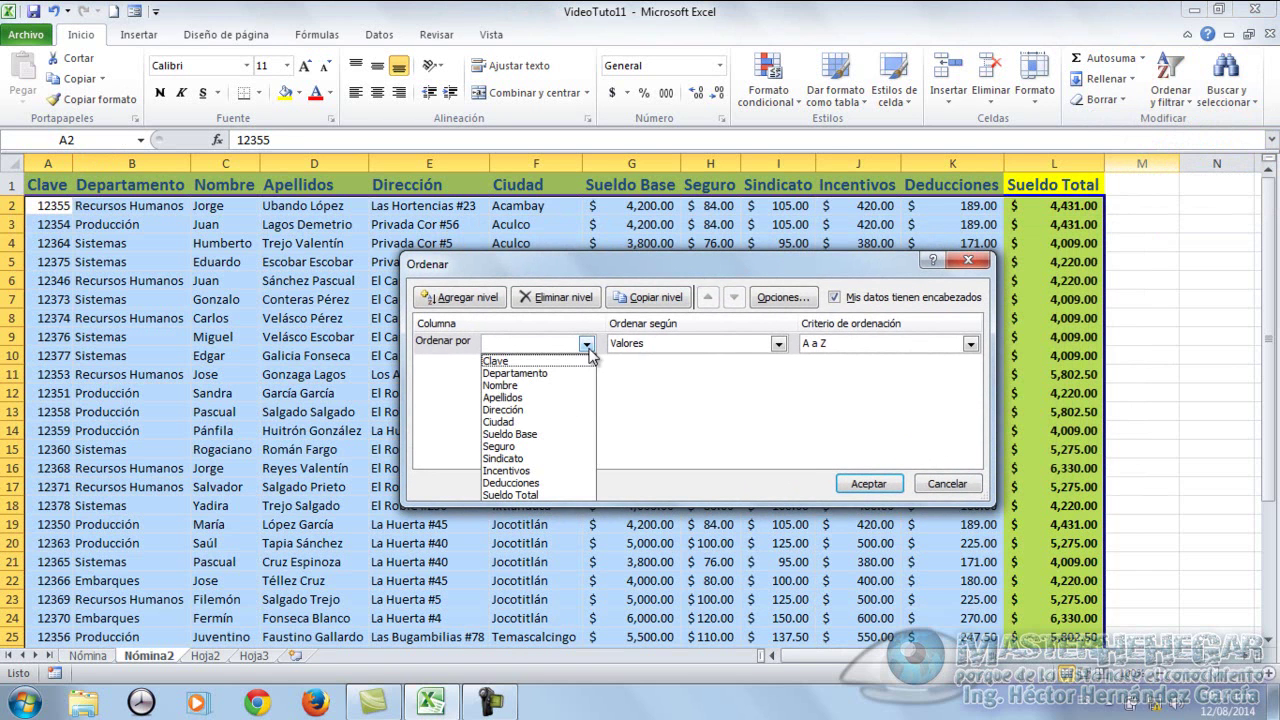
click(535, 422)
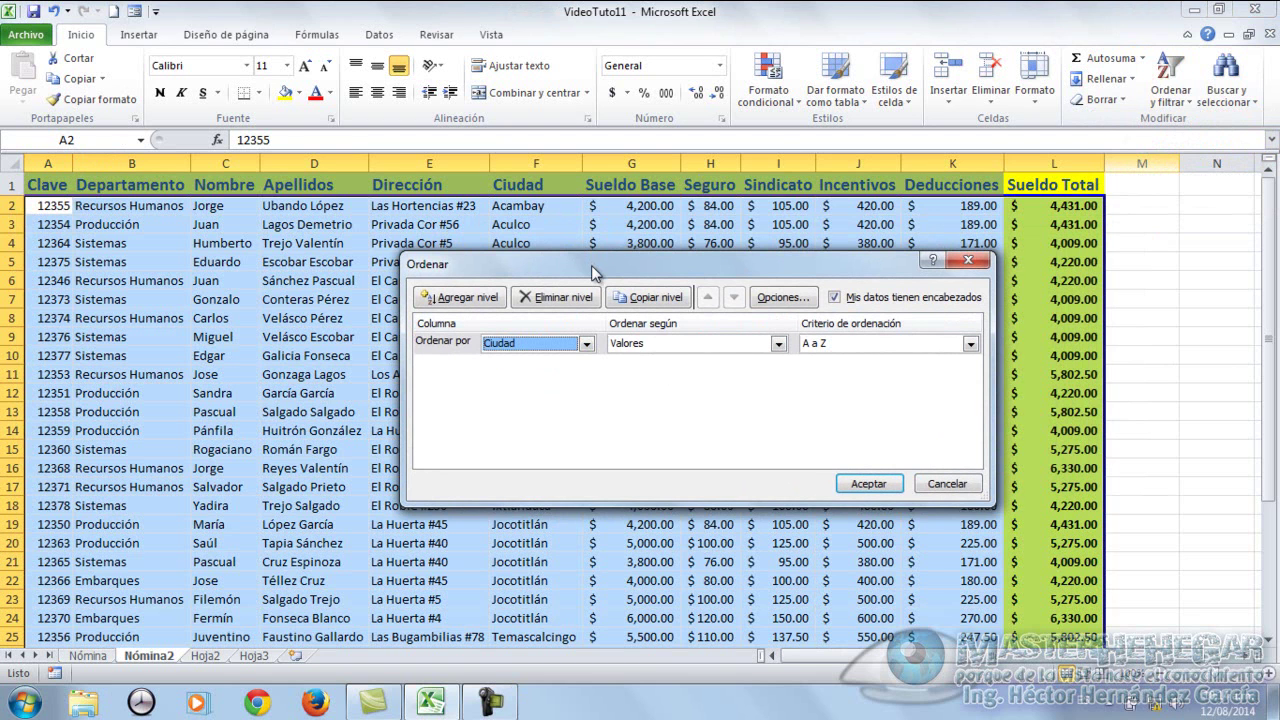
drag(591, 265, 596, 233)
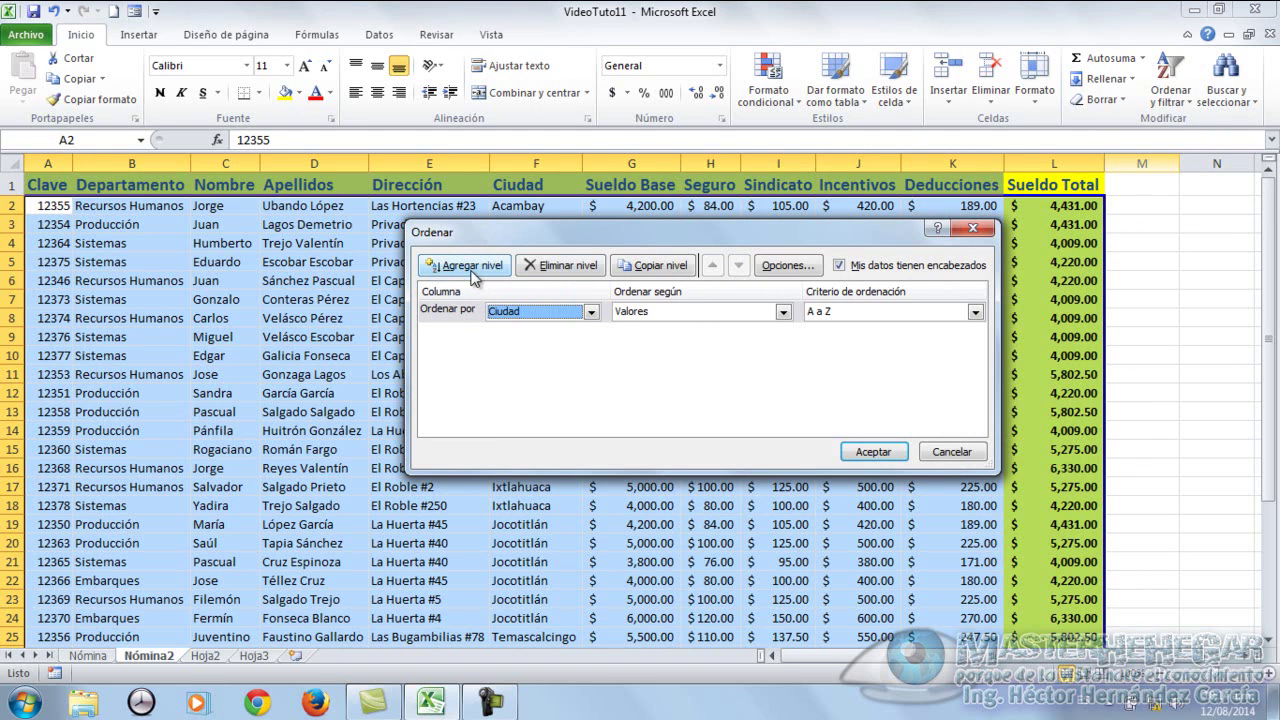
Add a second level, Sueldo Total on values largest to smallest, keeping Ciudad A to Z
click(466, 266)
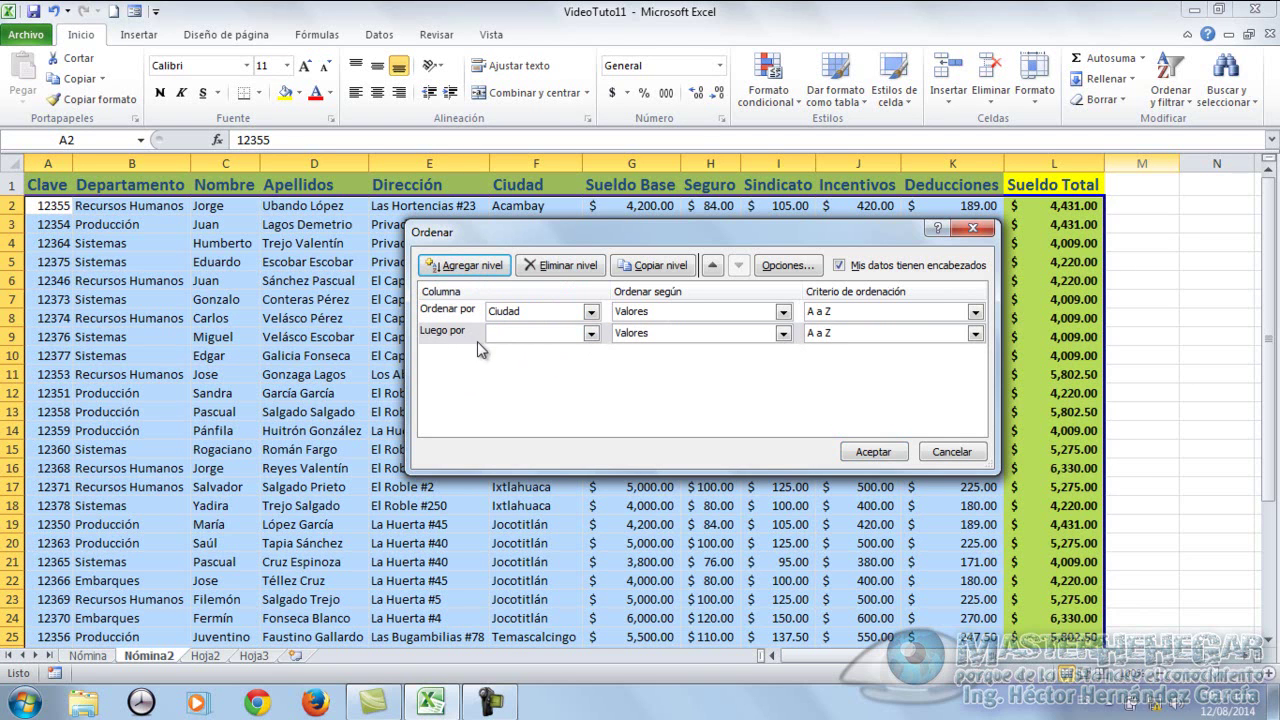
click(591, 334)
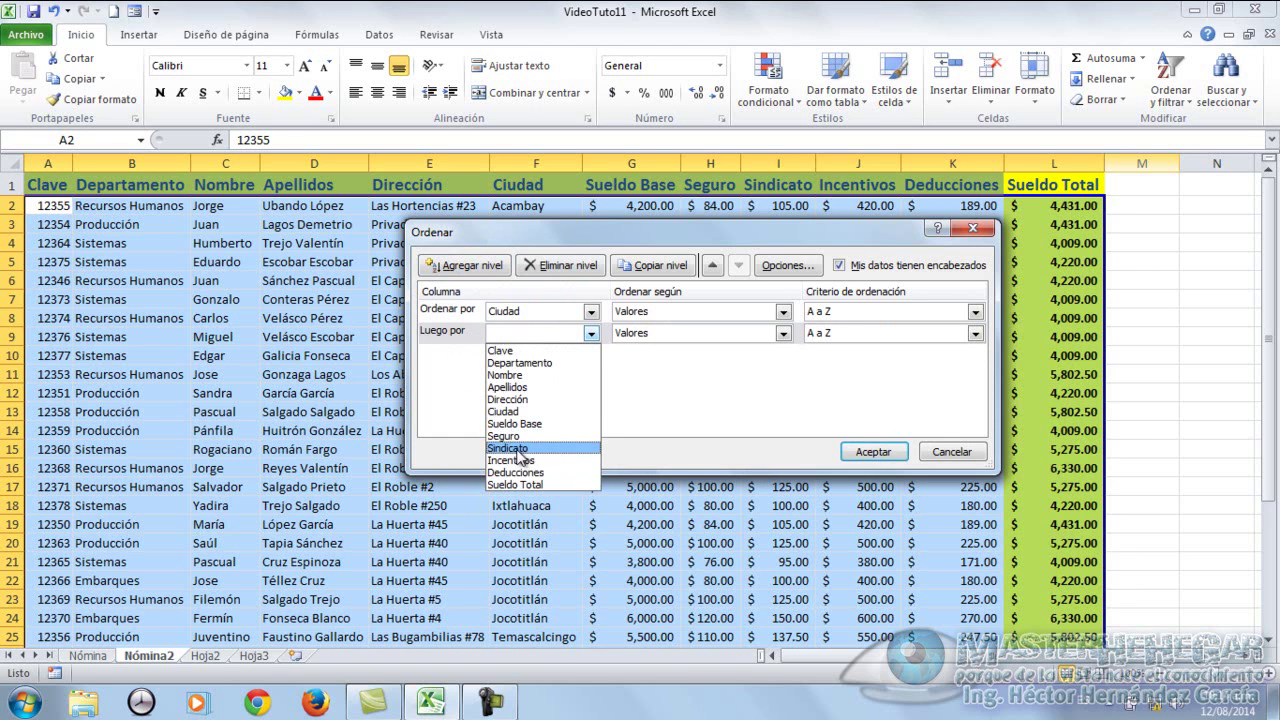
click(532, 485)
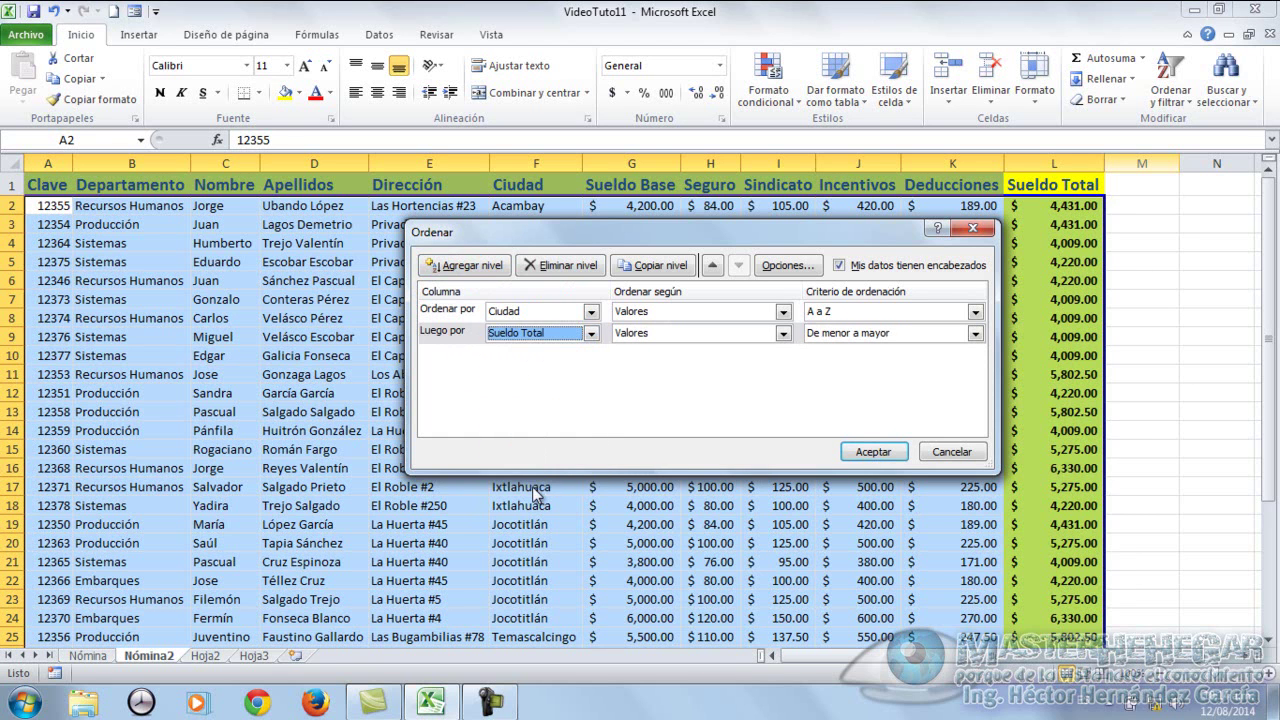
click(787, 337)
click(785, 338)
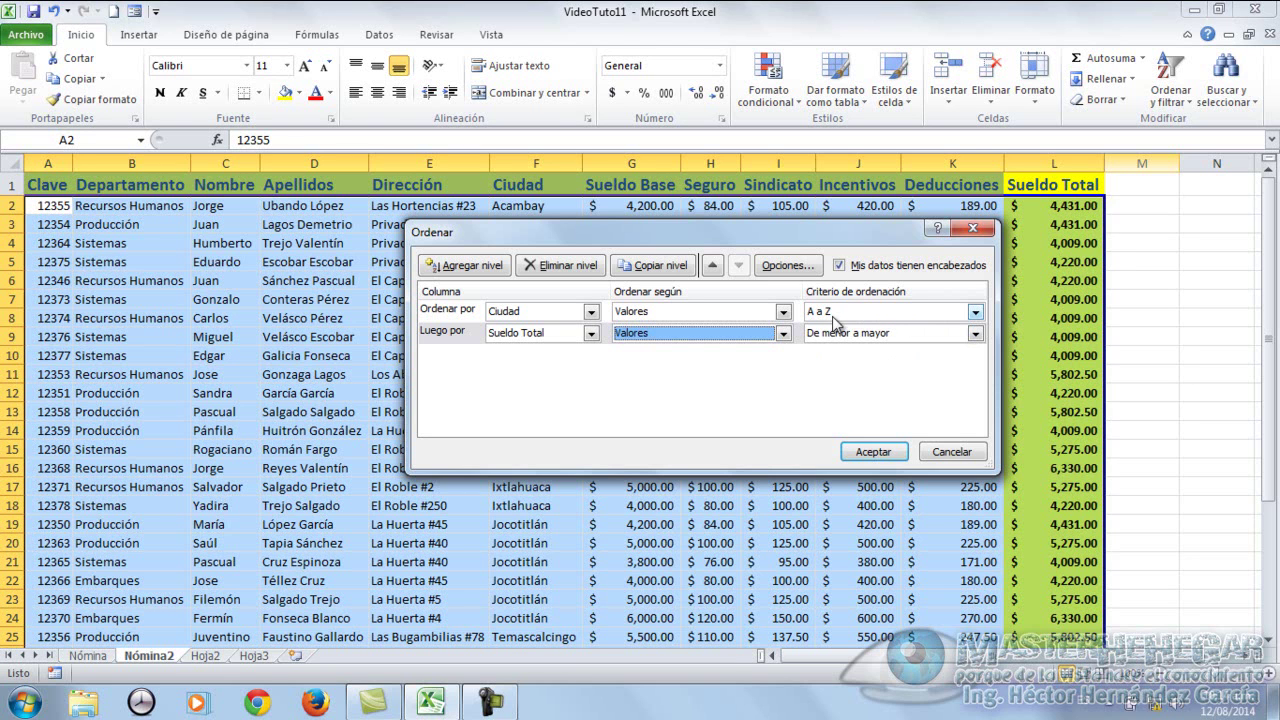
click(975, 312)
click(975, 312)
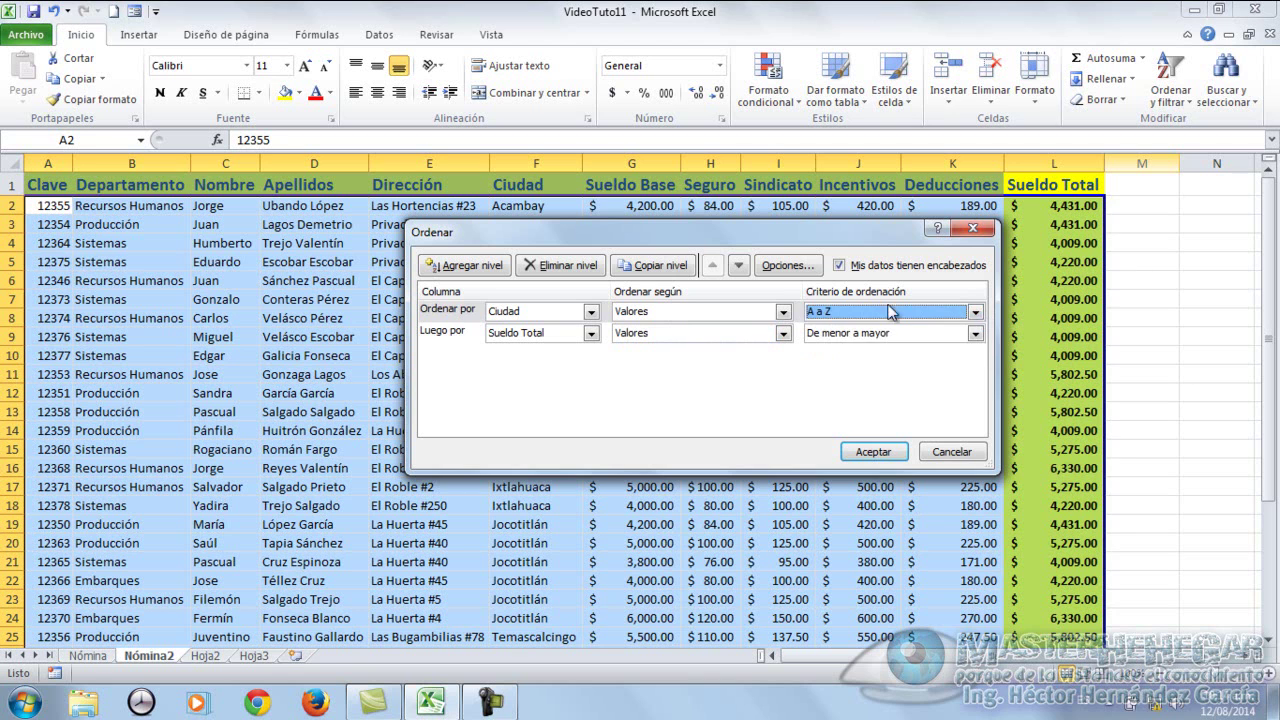
click(975, 334)
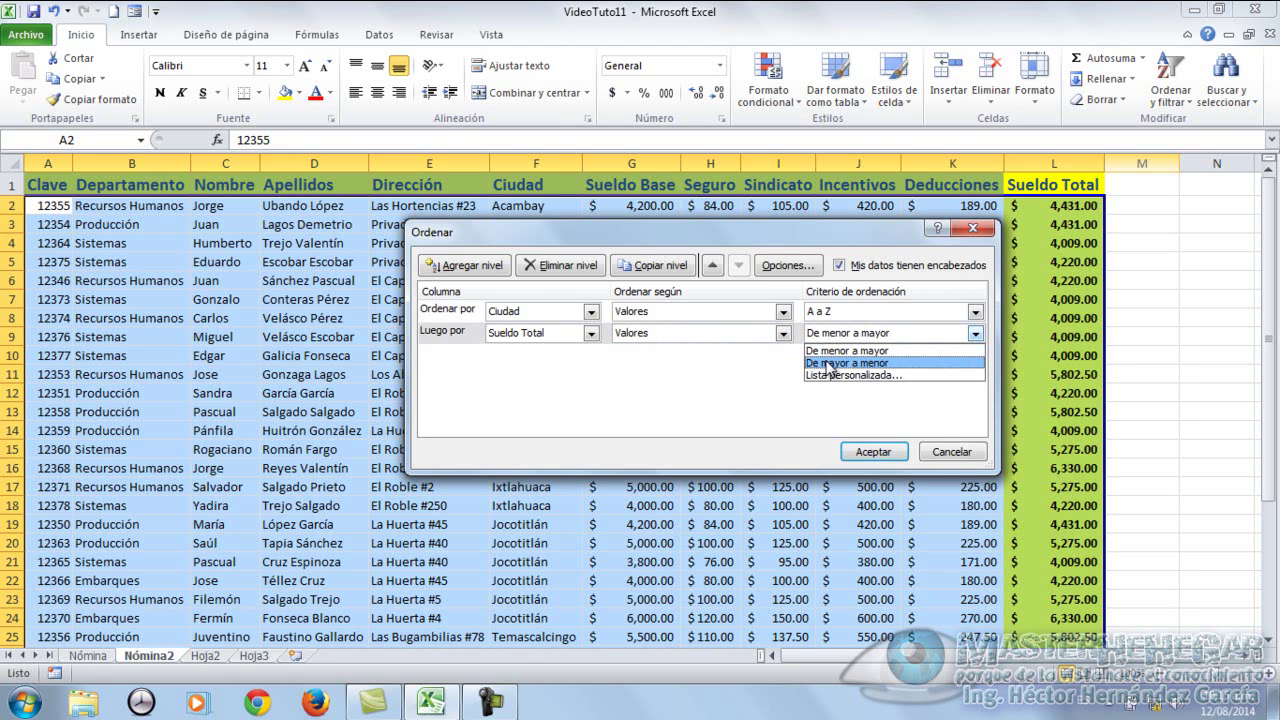
click(829, 364)
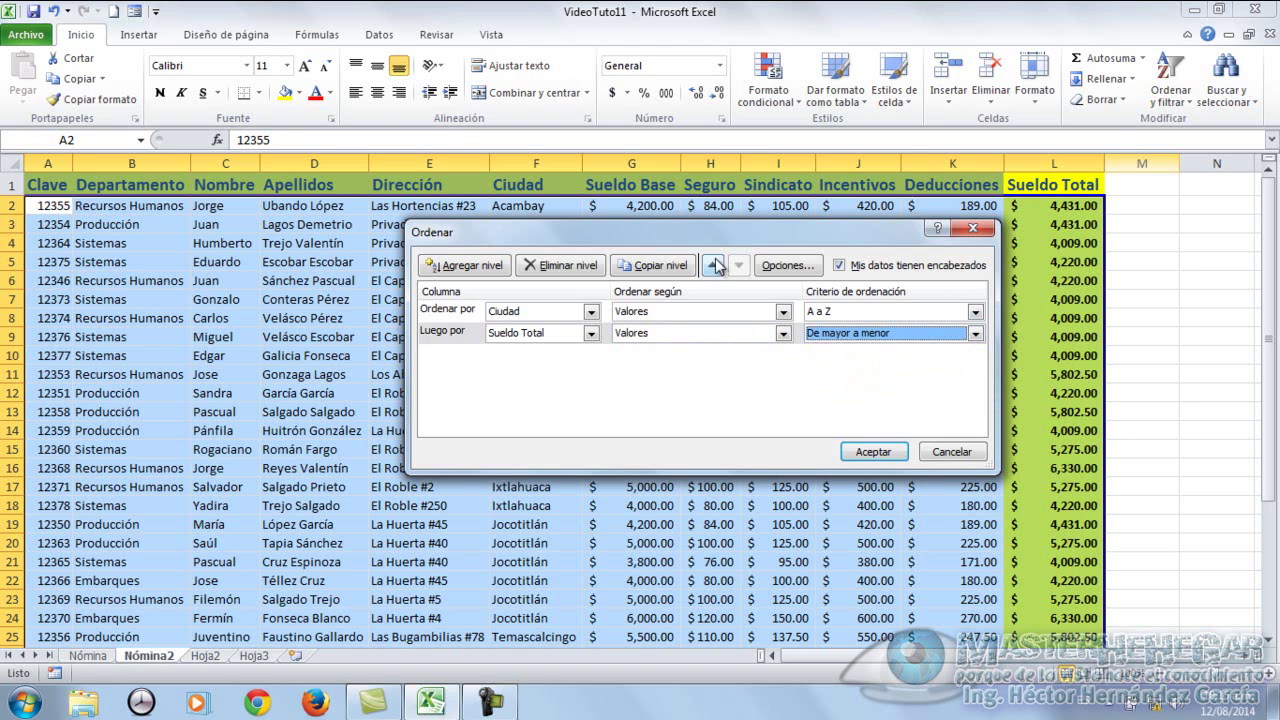
drag(718, 236, 882, 336)
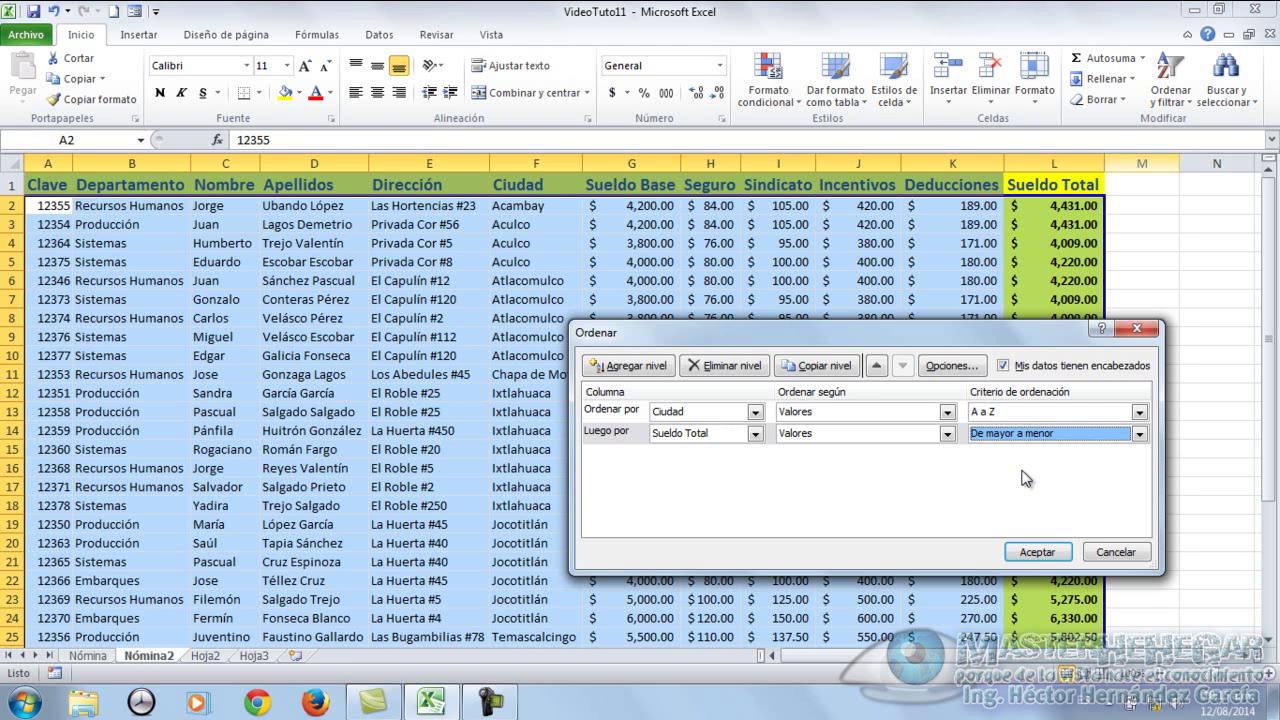
Apply the two-level sort and confirm Aculco's Sueldo Total runs from 4,431.00 down to 4,009.00
click(1035, 552)
mouse_move(530, 225)
mouse_down()
mouse_move(543, 256)
mouse_move(1075, 260)
mouse_up()
click(1075, 241)
scroll(1137, 290, up, 1)
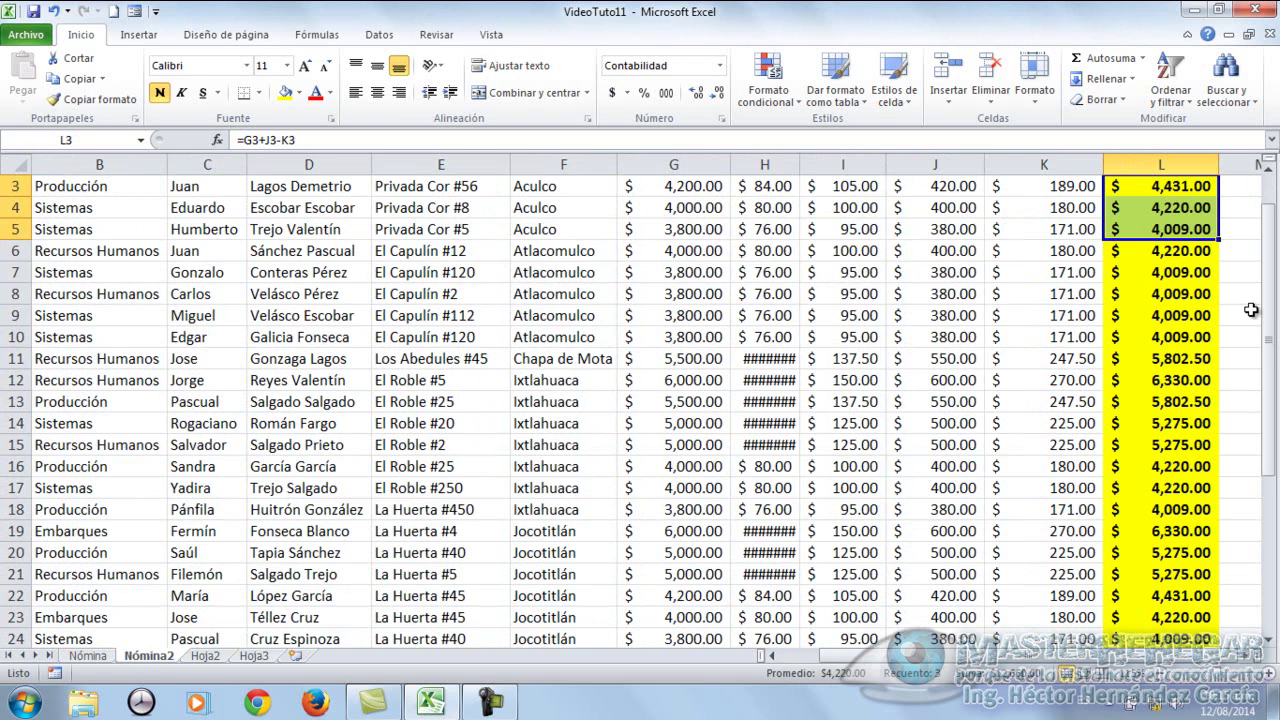
scroll(1249, 301, up, 1)
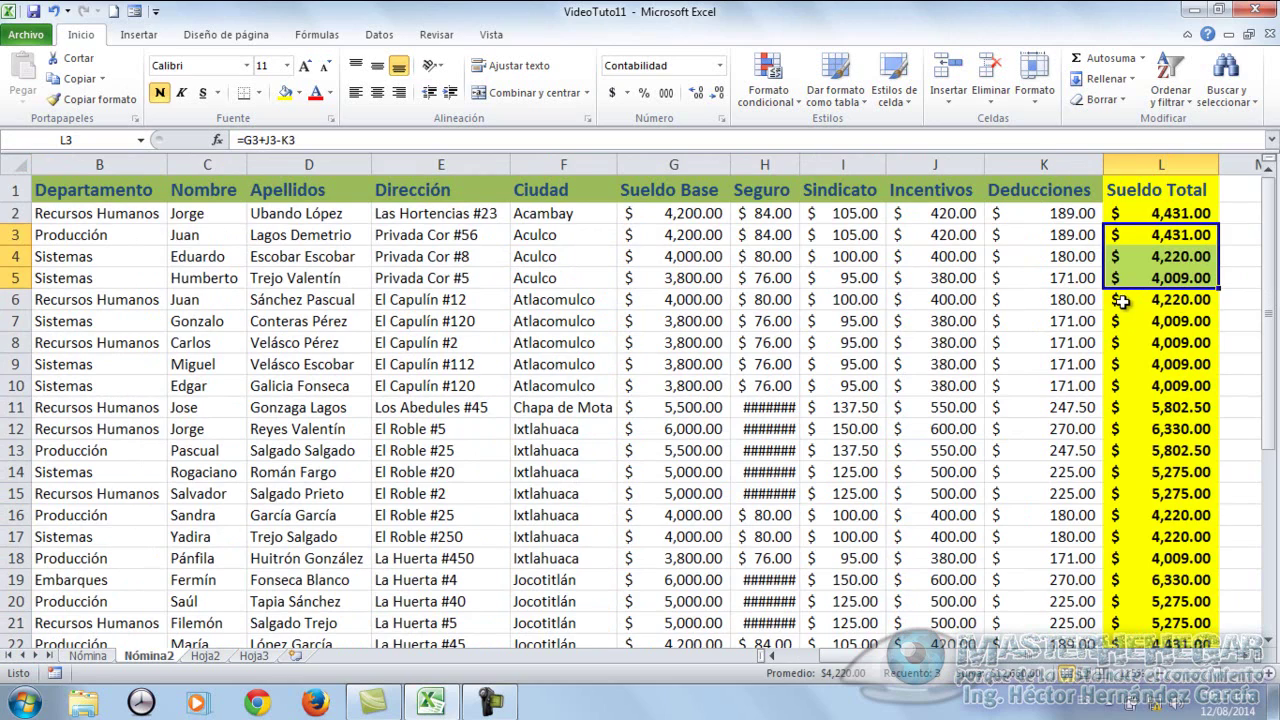
scroll(763, 287, down, 2)
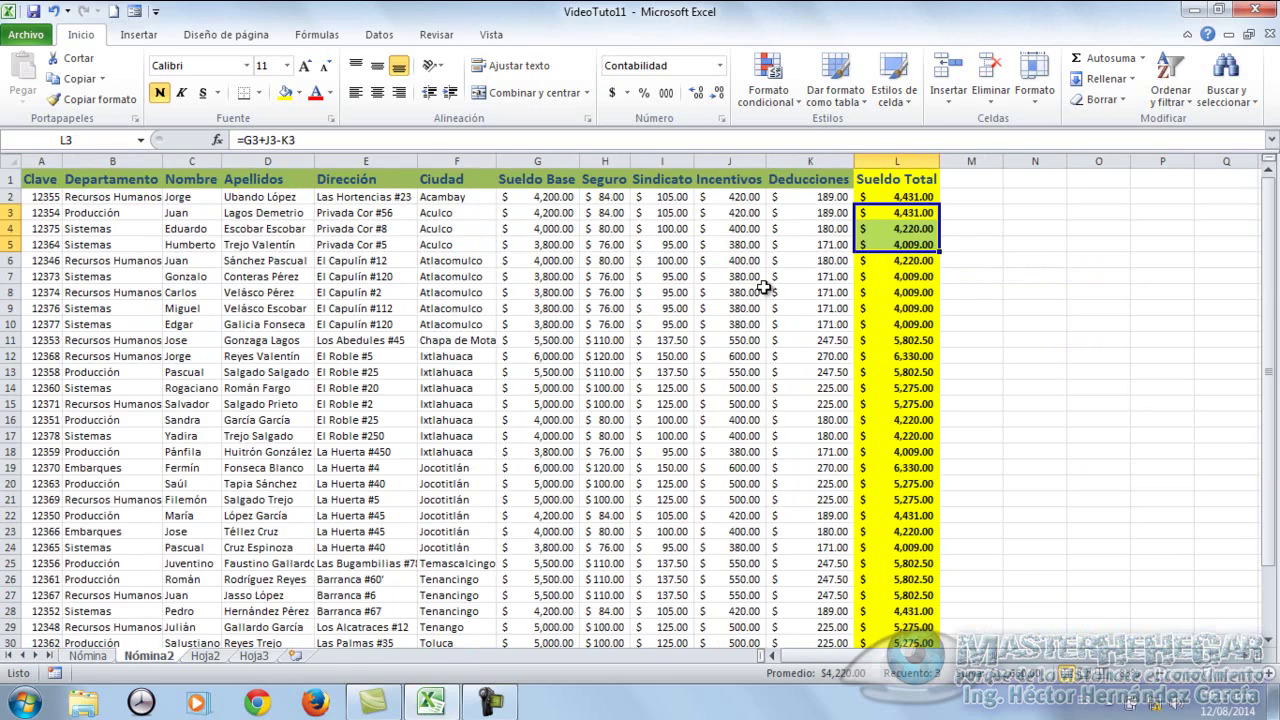
scroll(766, 286, up, 1)
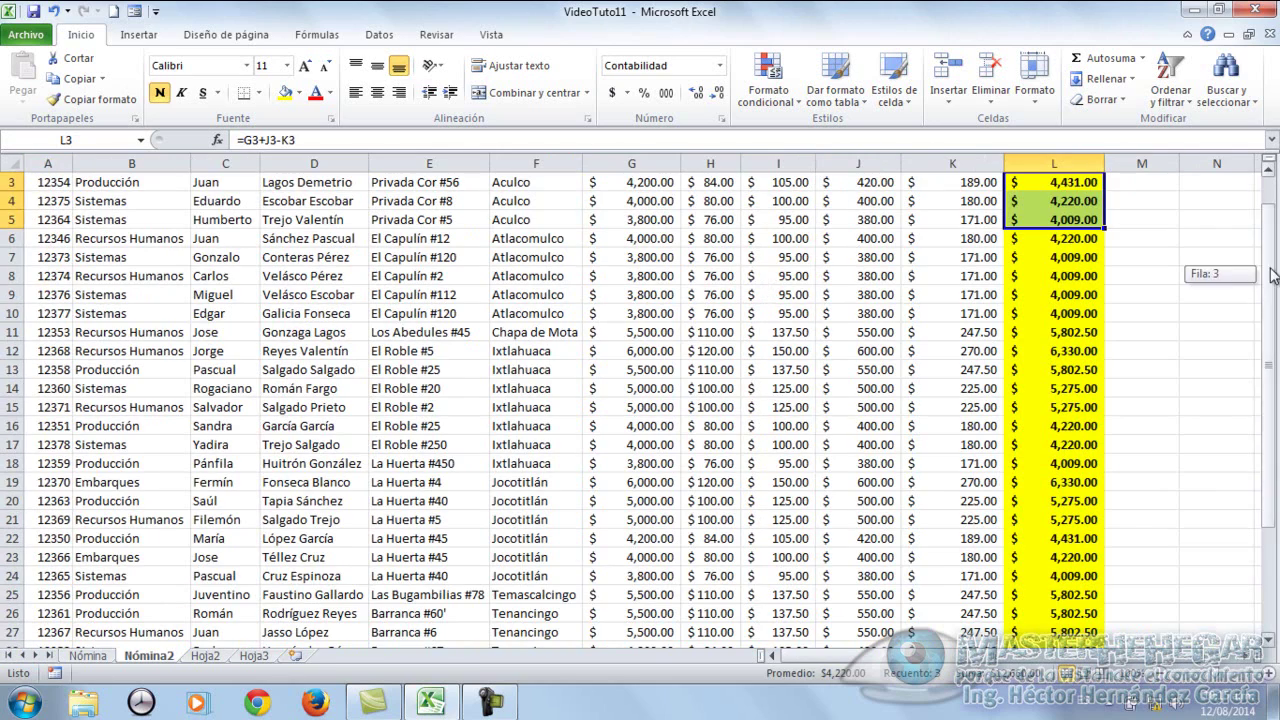
scroll(1259, 277, up, 1)
click(1155, 220)
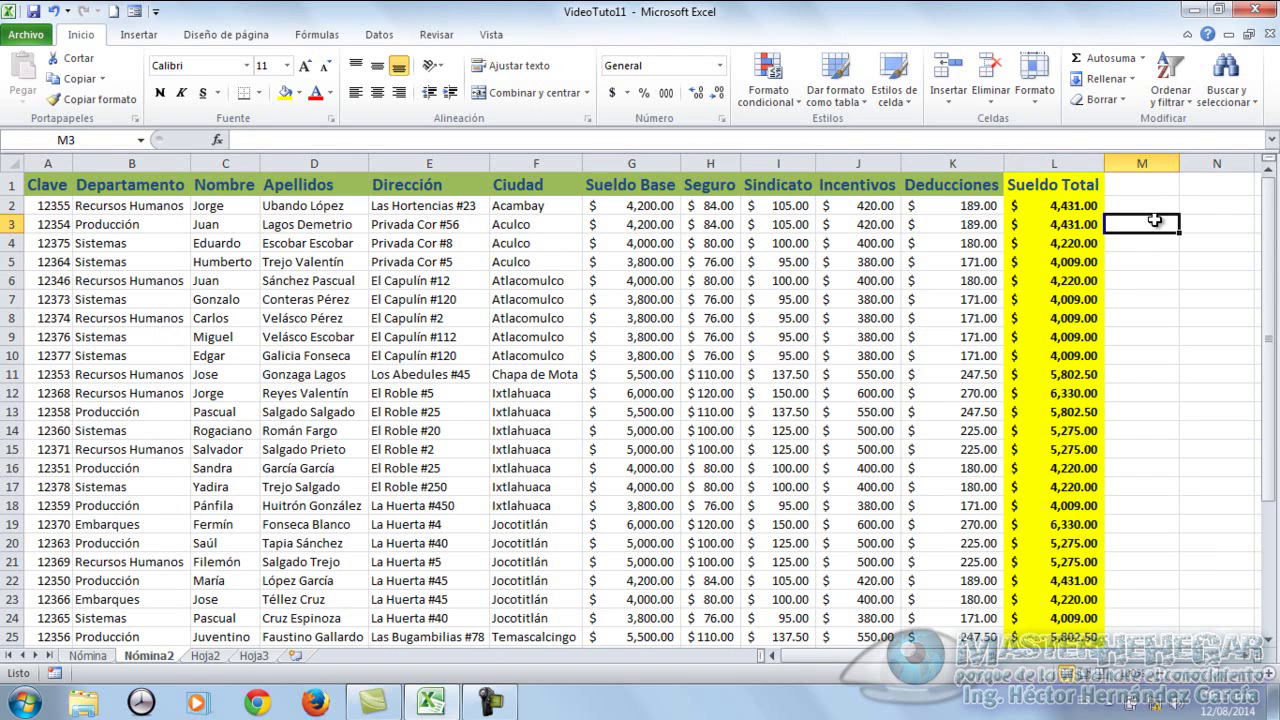
Copy the Nómina2 sheet, rename the copy 'Nómina3', and select cell A2
drag(158, 662, 224, 667)
double_click(223, 658)
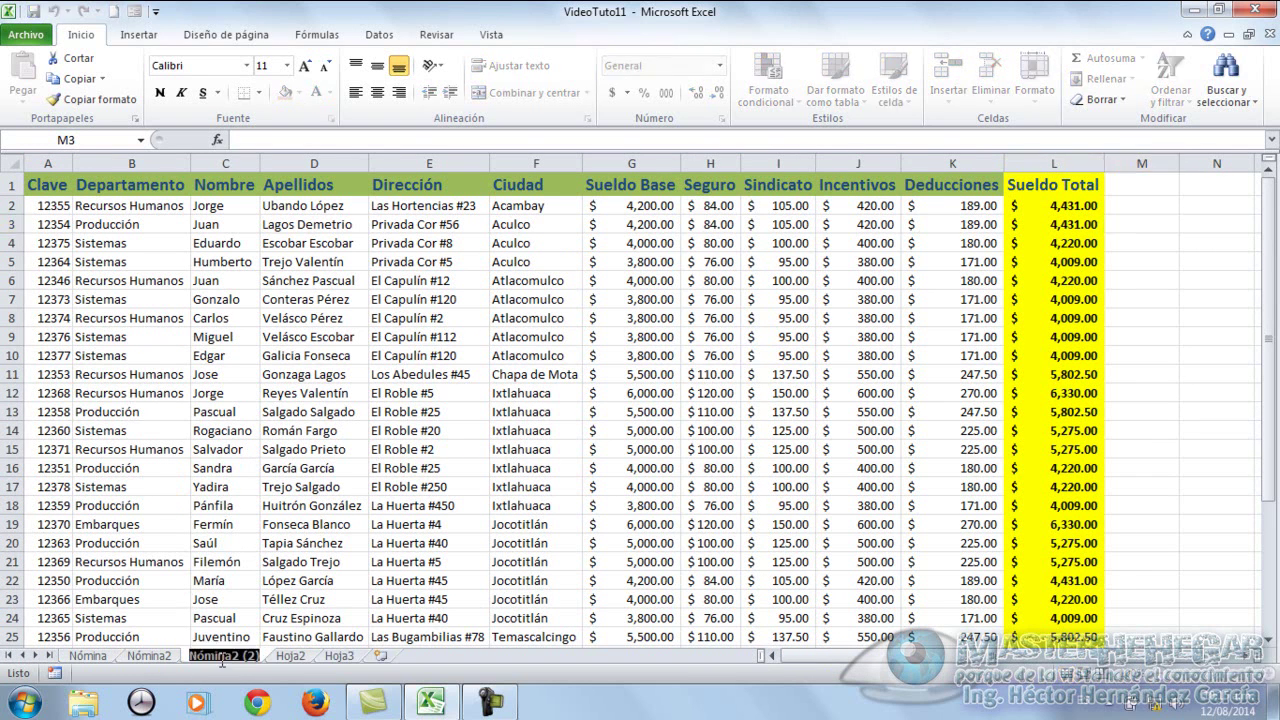
text(Nómina3)
key(Return)
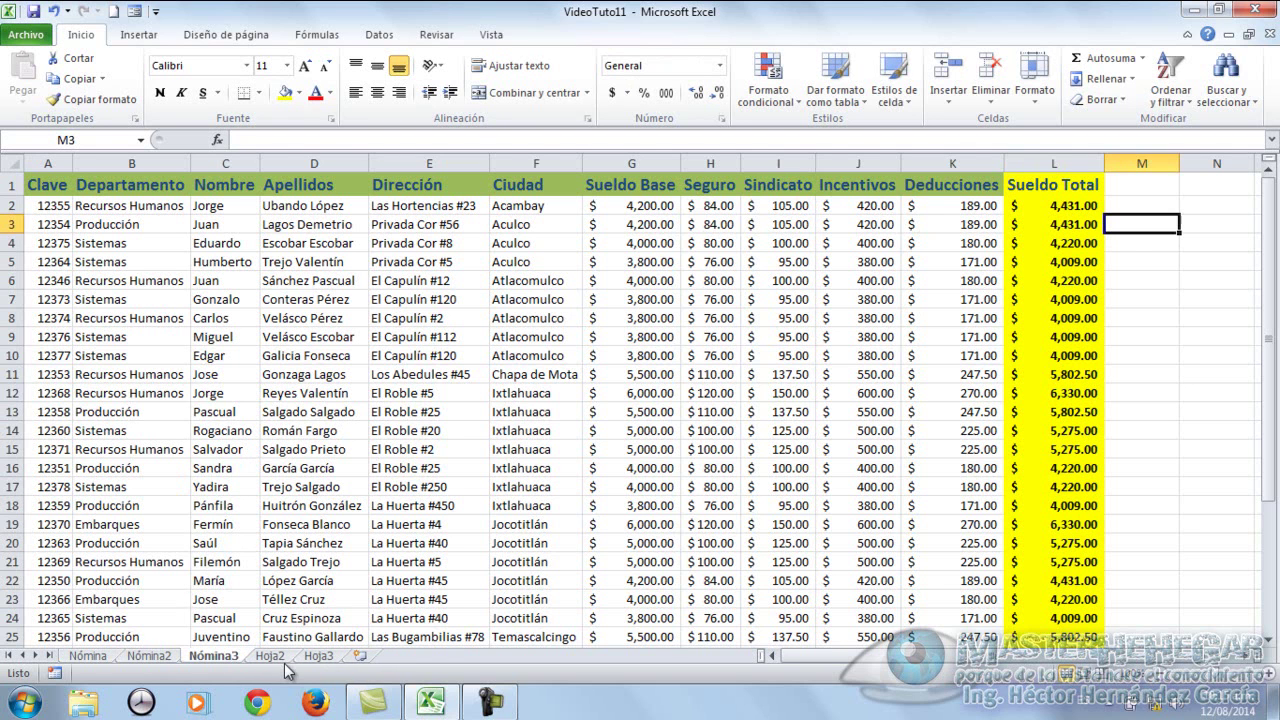
click(60, 205)
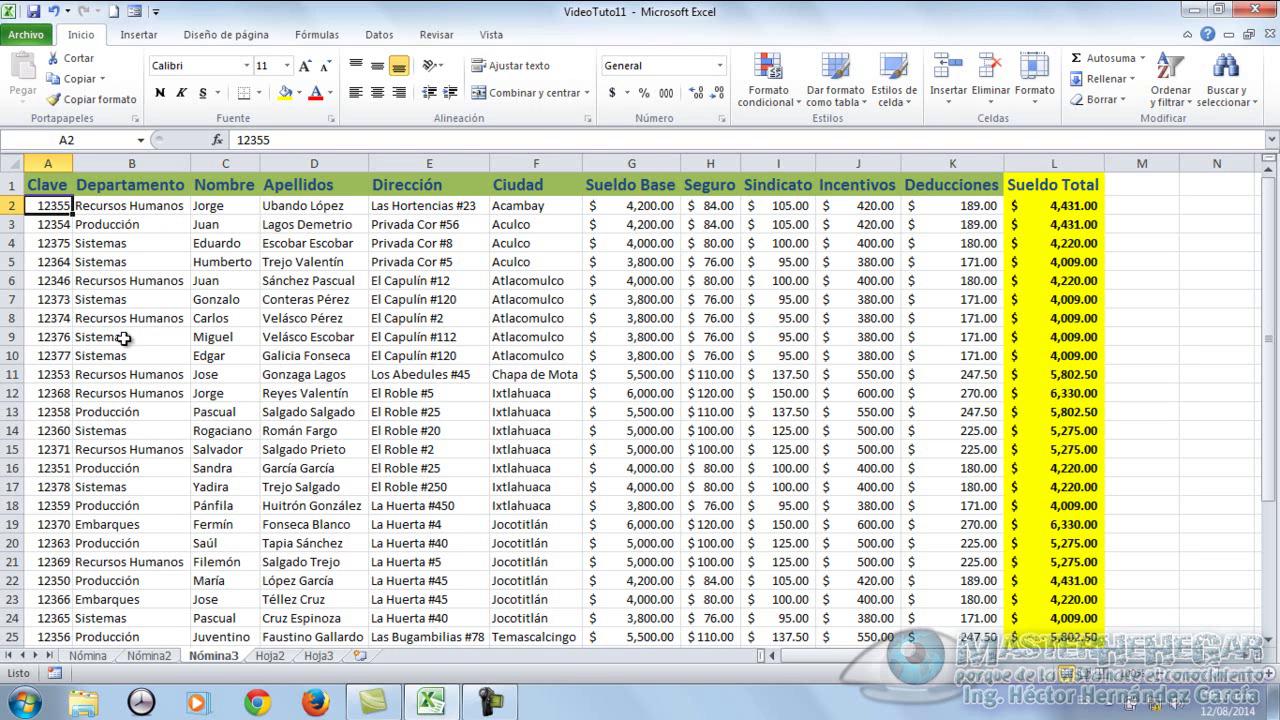
Set custom sort levels: Ciudad A to Z, then Sueldo Total largest to smallest
click(1172, 95)
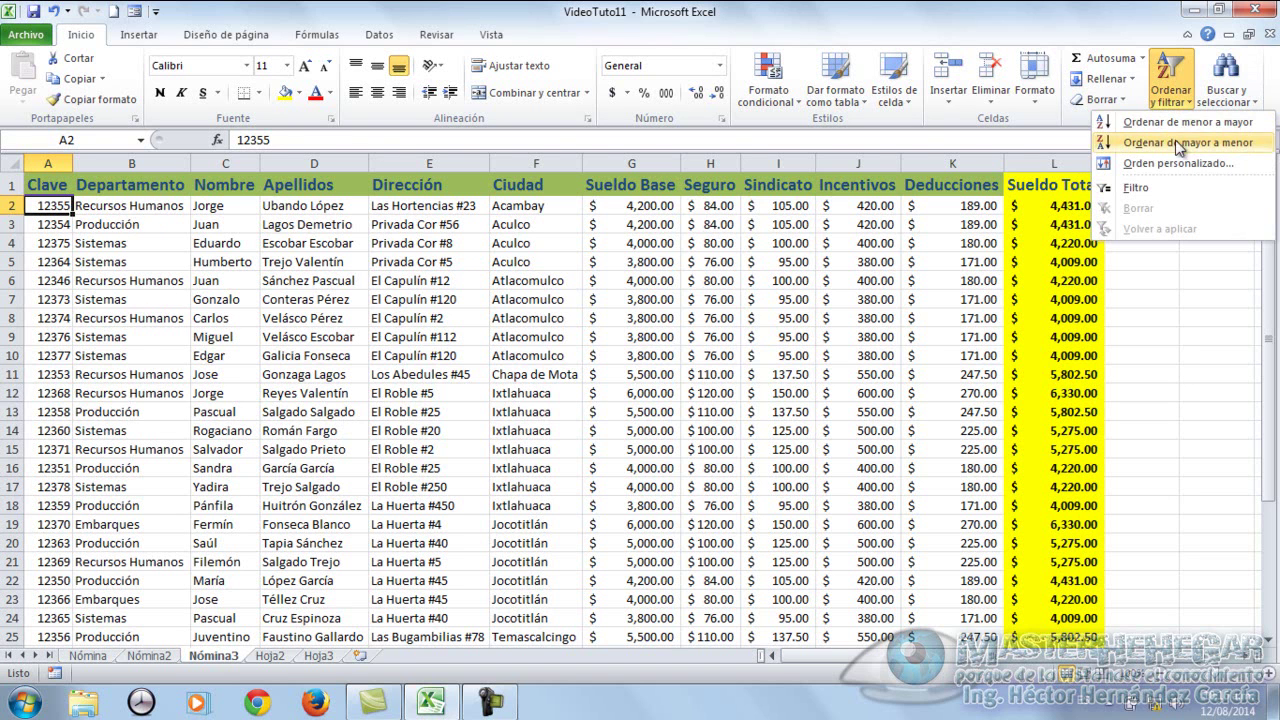
click(1165, 163)
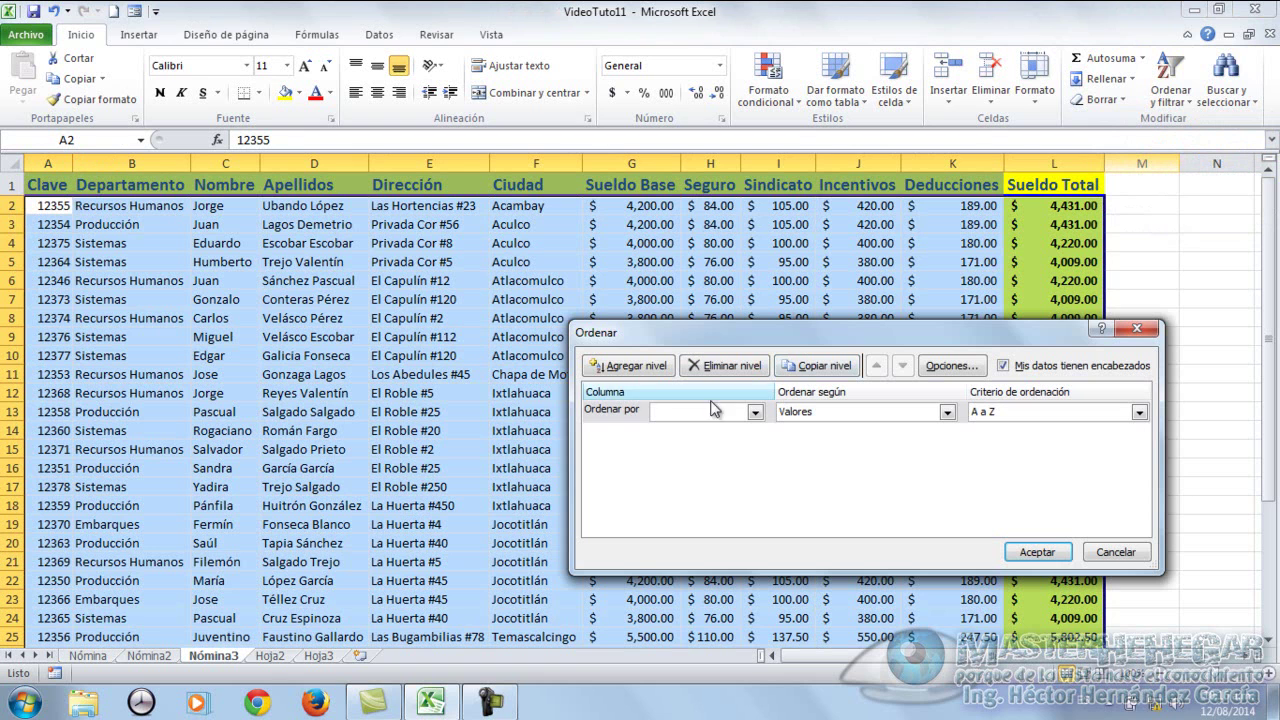
click(755, 412)
click(686, 491)
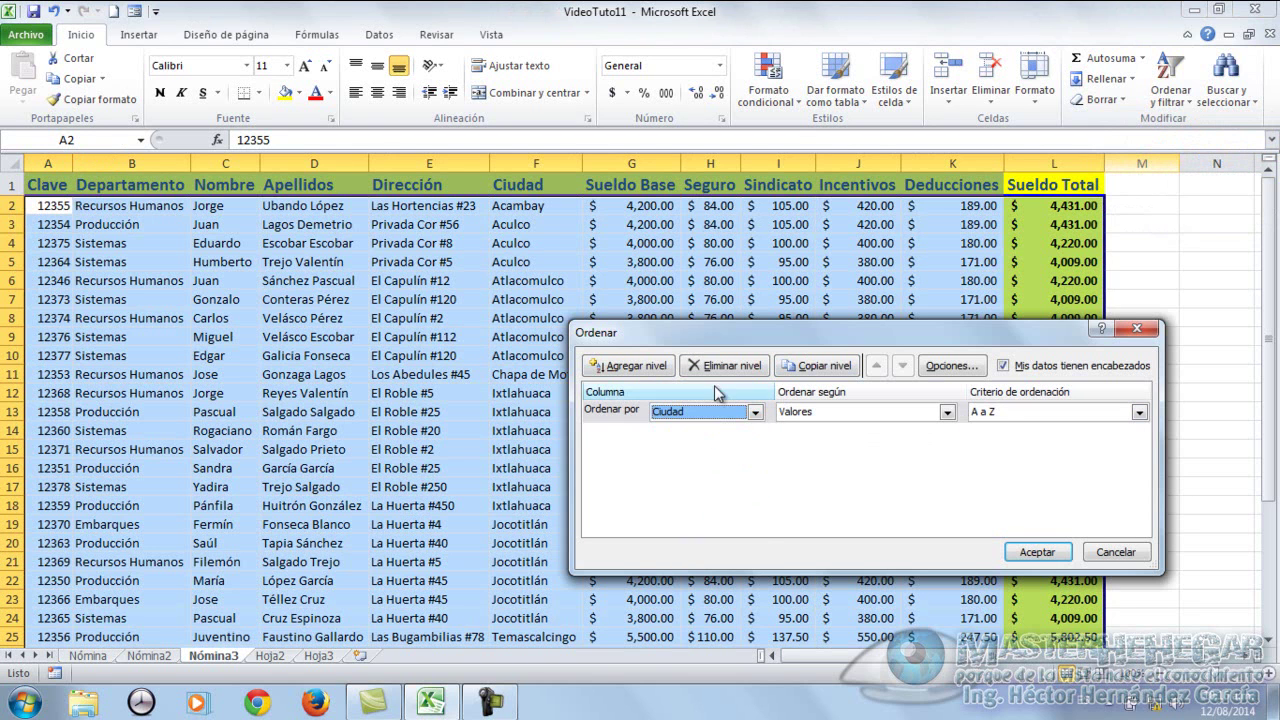
click(625, 365)
click(755, 433)
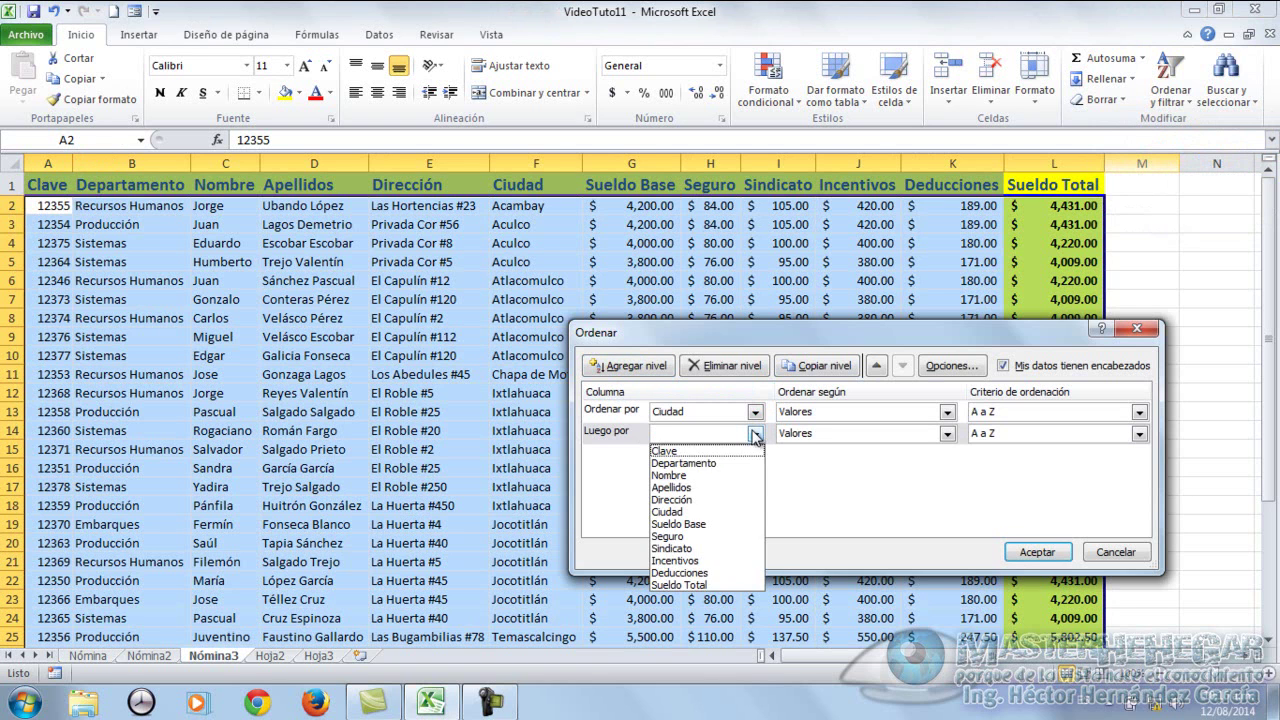
click(690, 586)
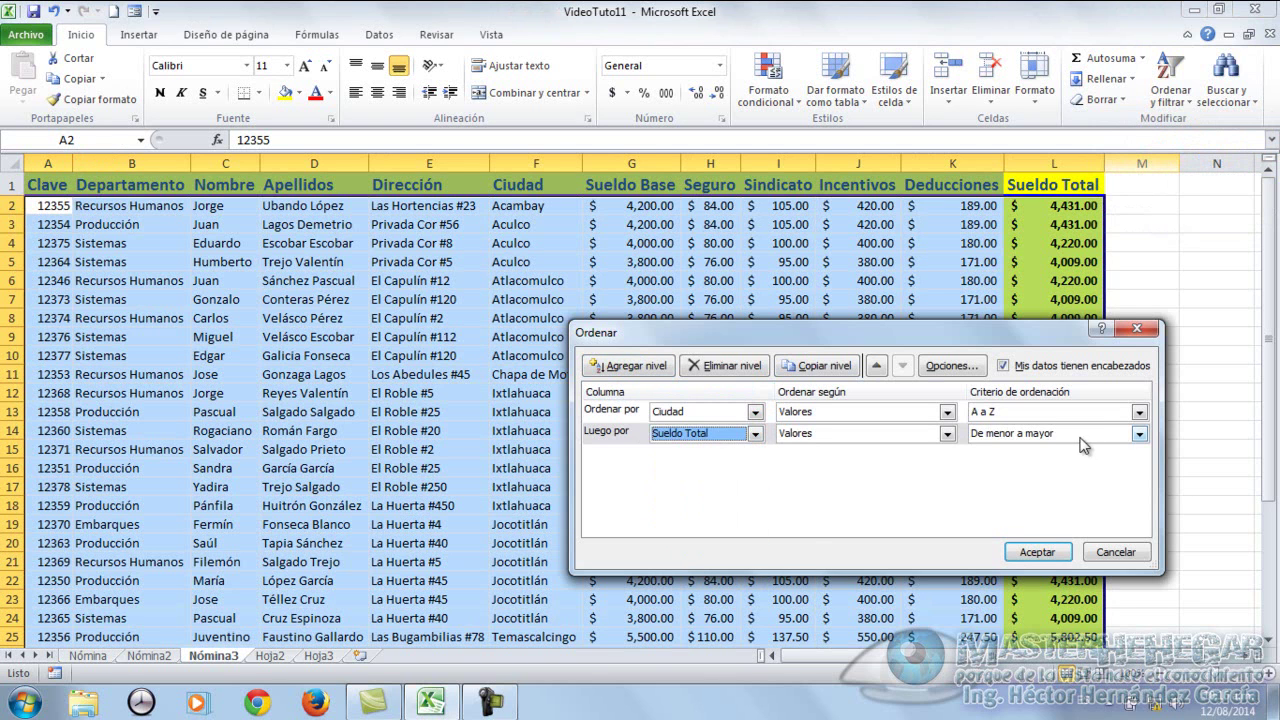
click(1124, 437)
click(1040, 463)
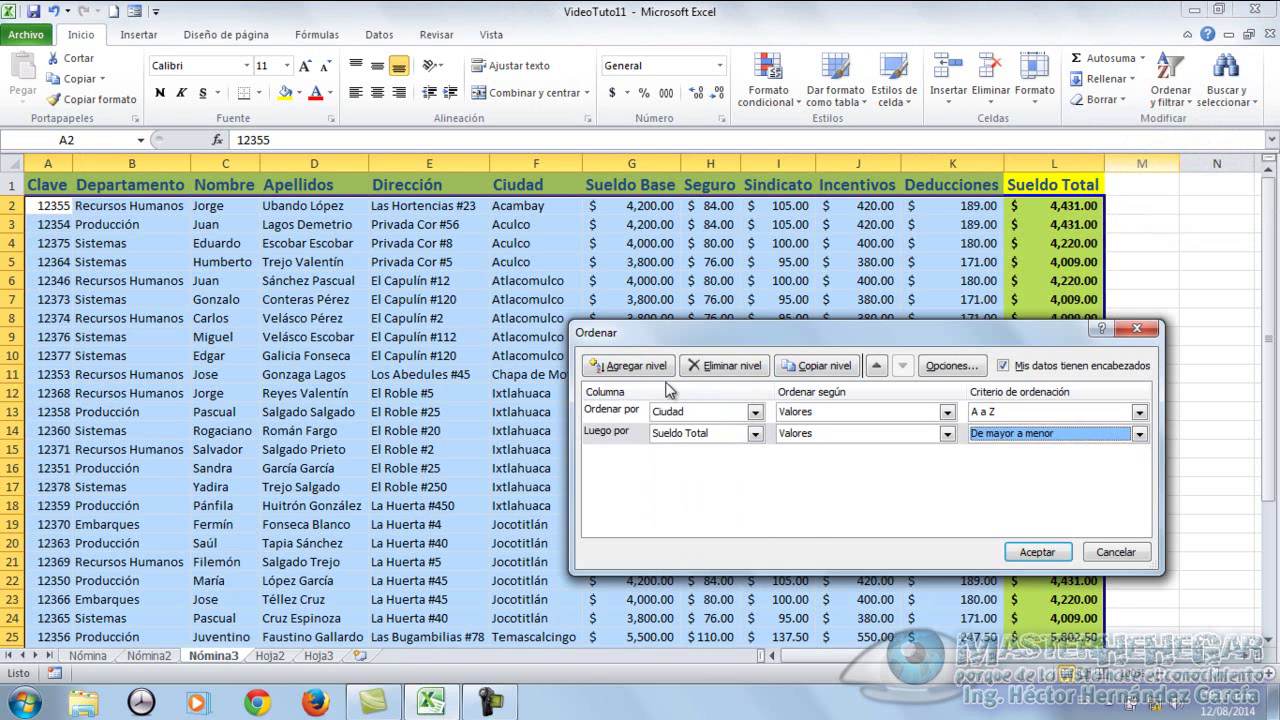
Add a third level, Departamento A to Z, and apply the sort
click(638, 368)
click(755, 455)
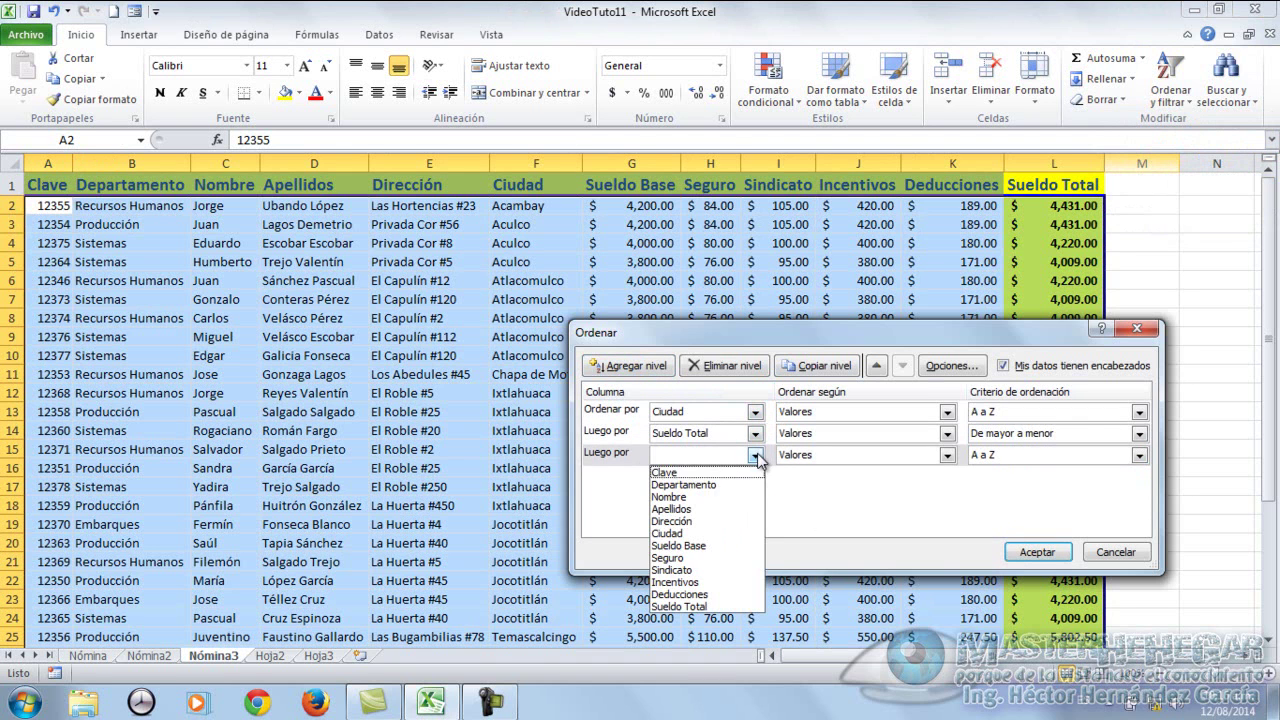
click(700, 484)
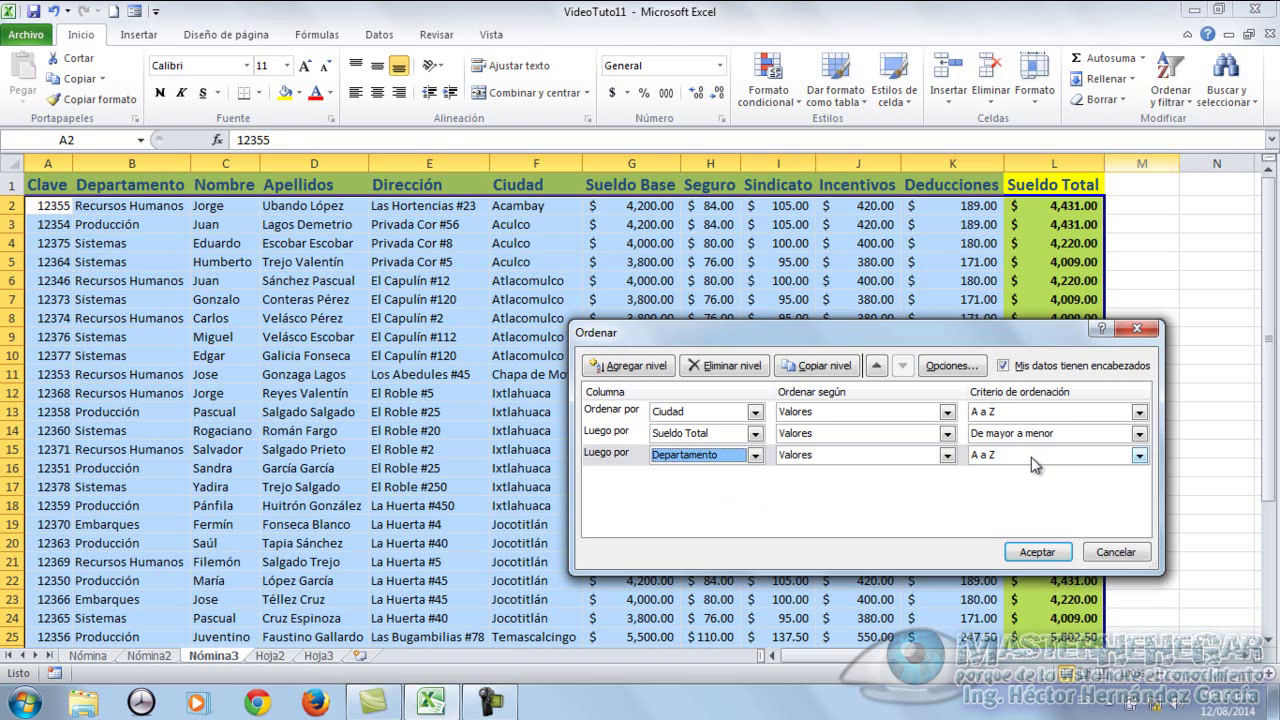
click(1037, 552)
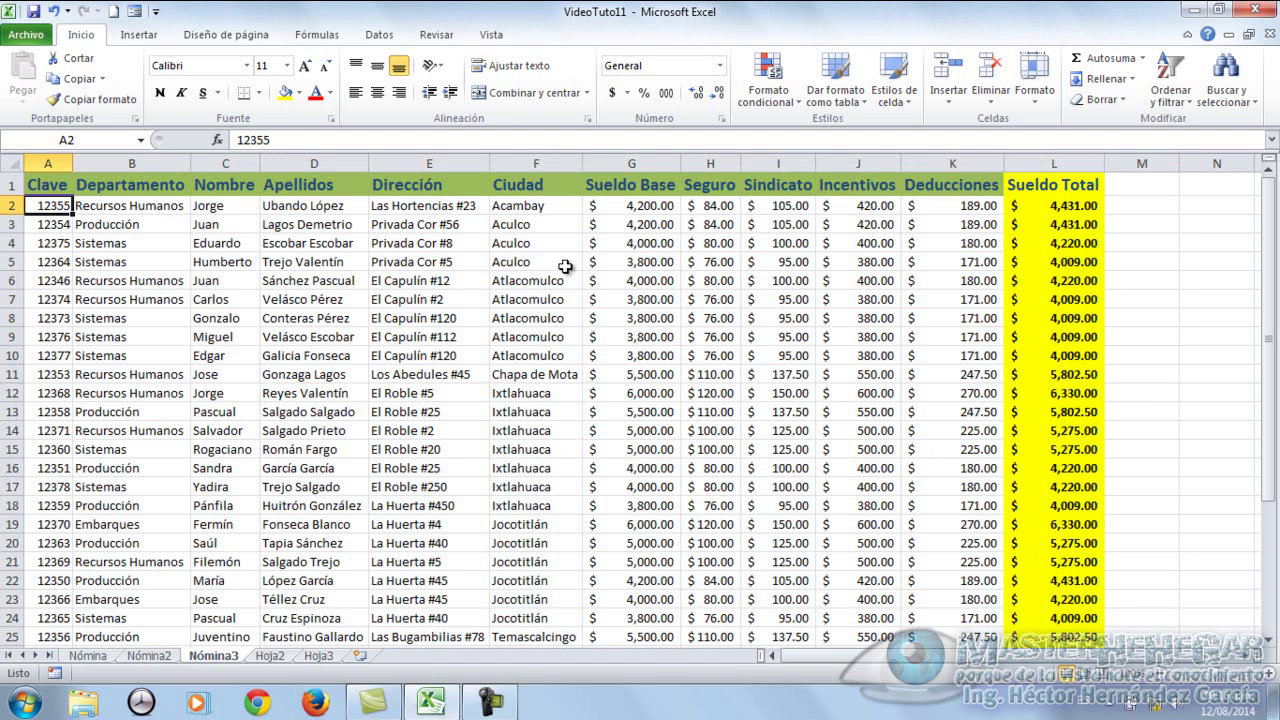
click(533, 284)
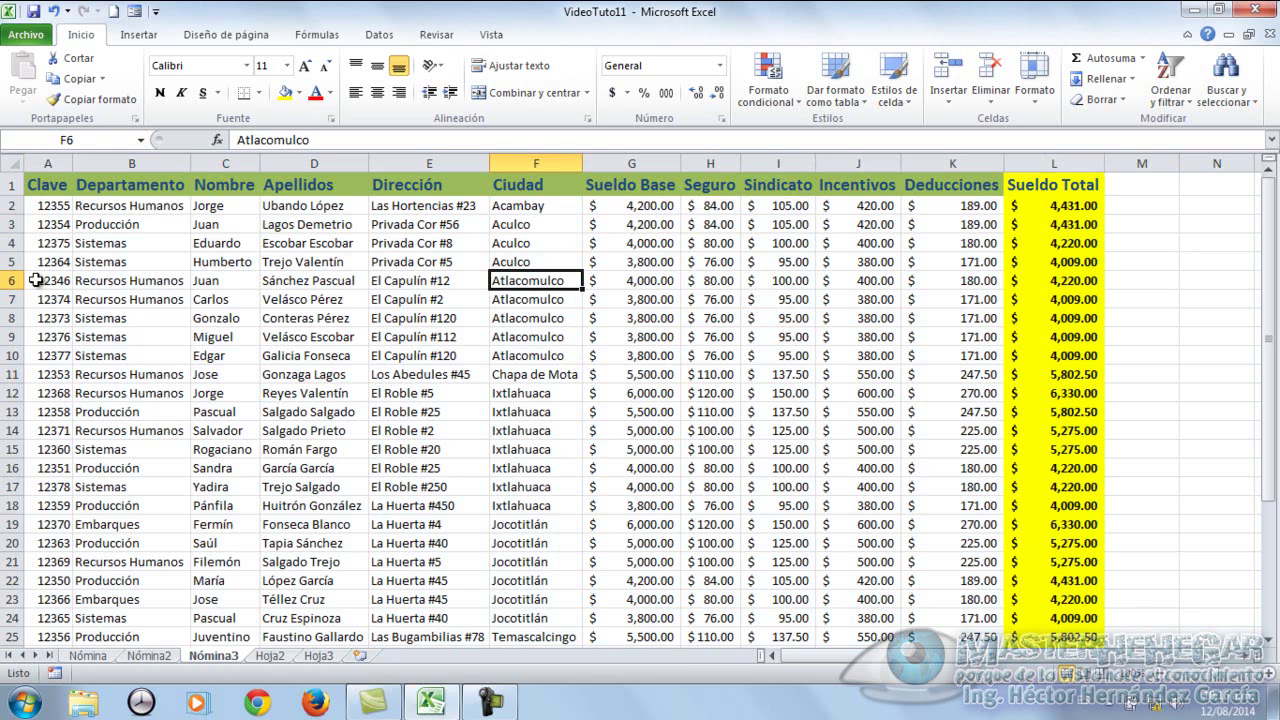
drag(14, 280, 14, 352)
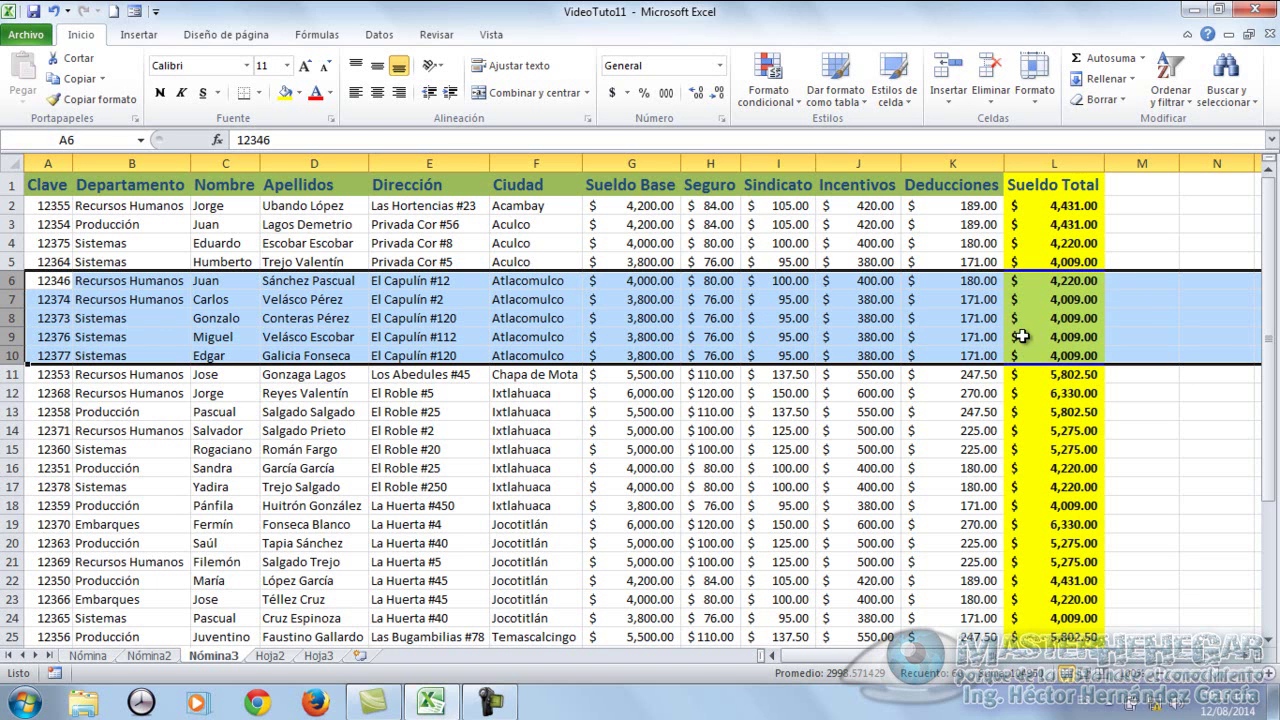
Switch the Departamento level to Z to A and compare the tied 4,009.00 Atlacomulco rows
click(57, 210)
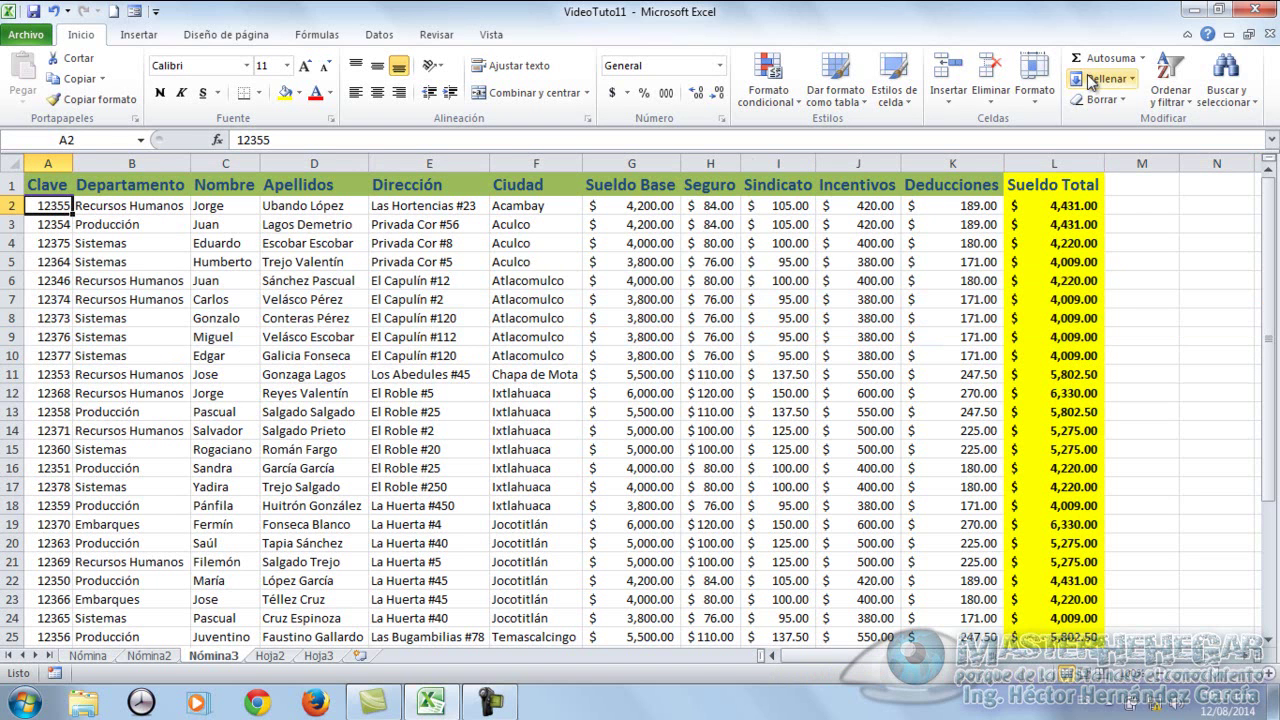
click(1191, 106)
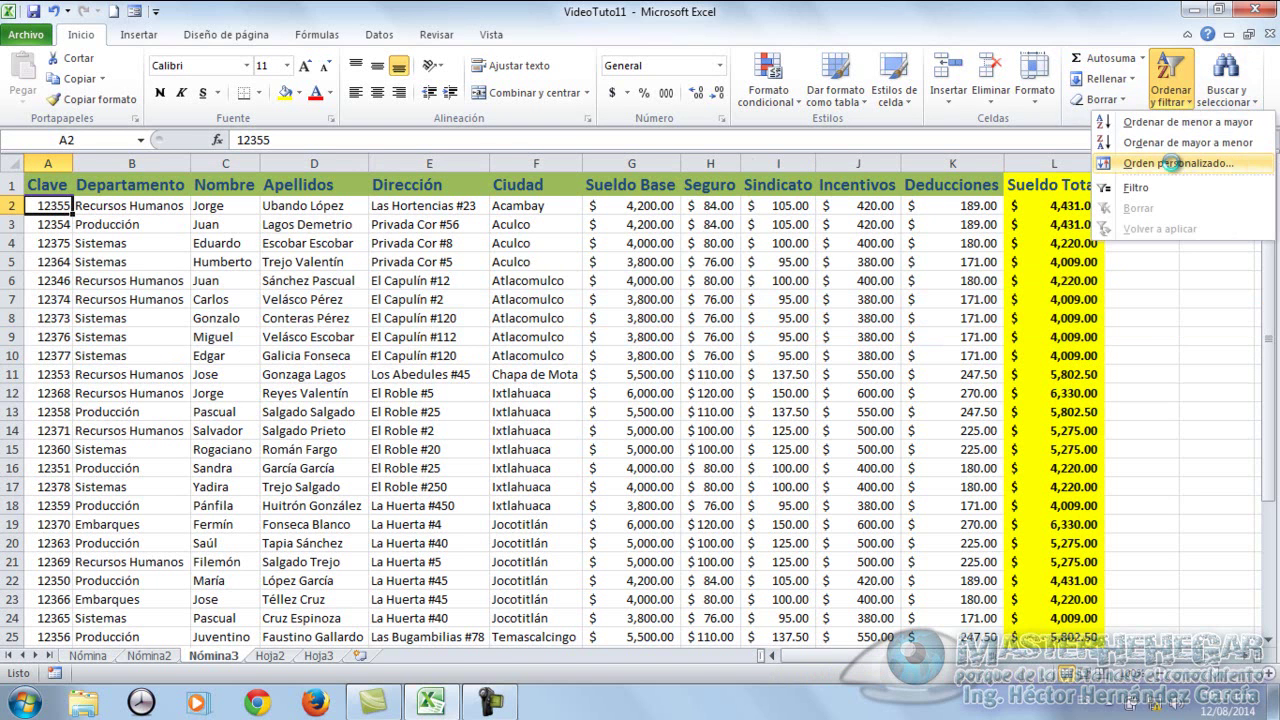
click(1176, 163)
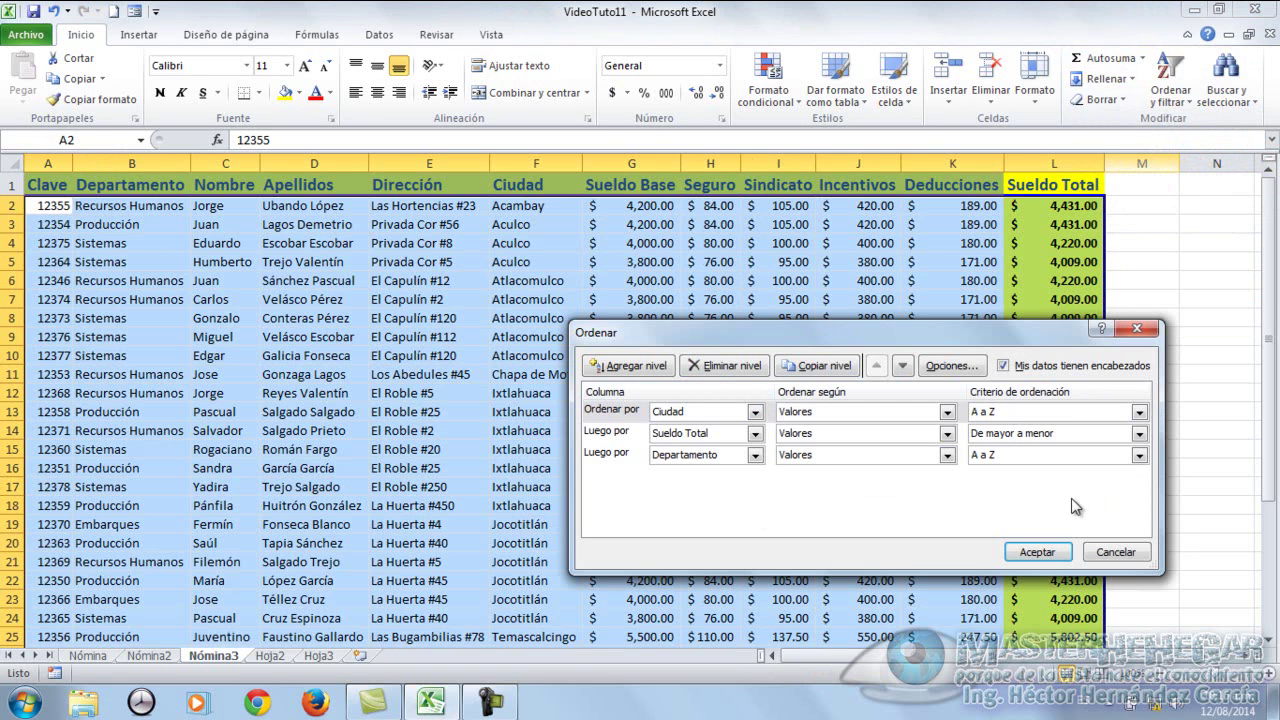
click(1139, 455)
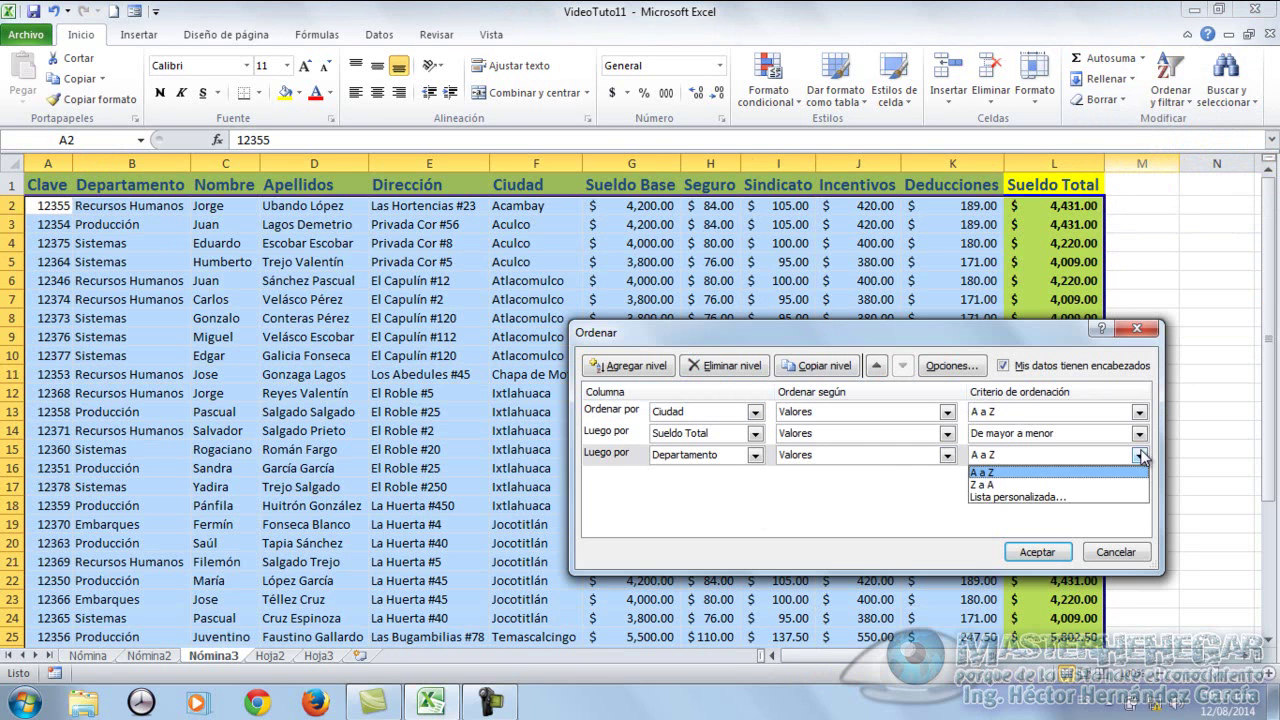
click(1030, 485)
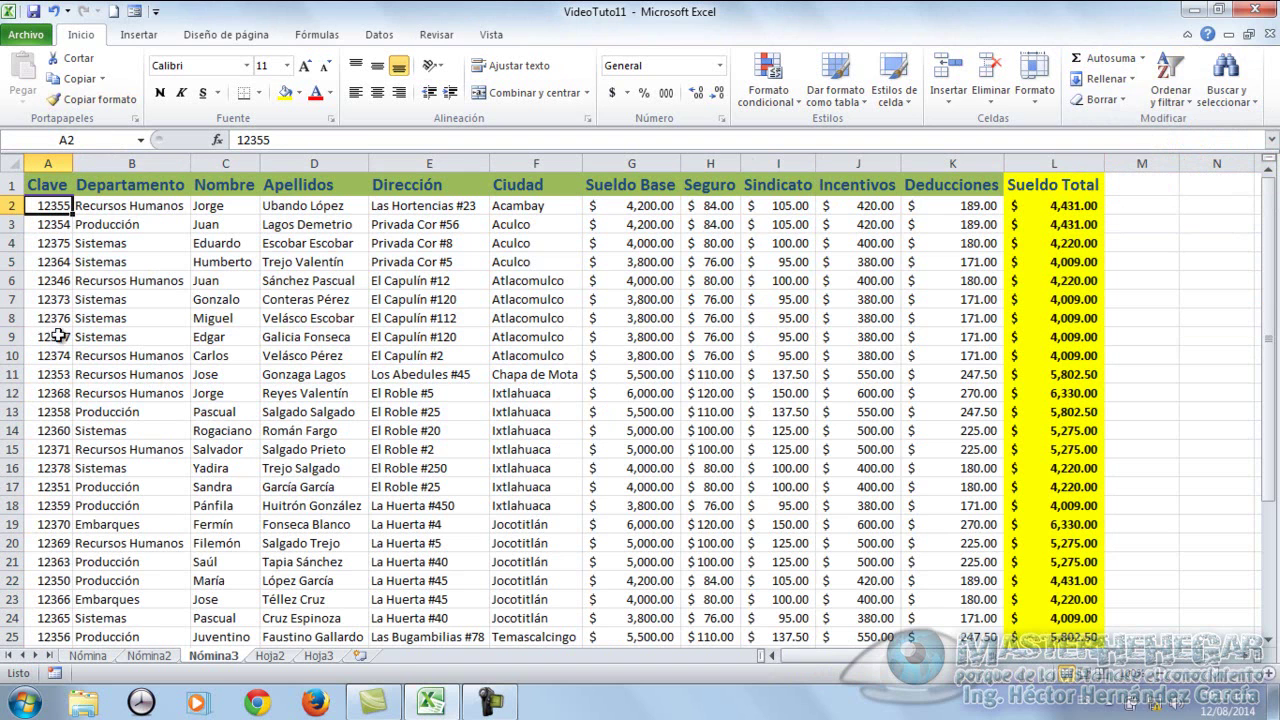
drag(8, 281, 12, 337)
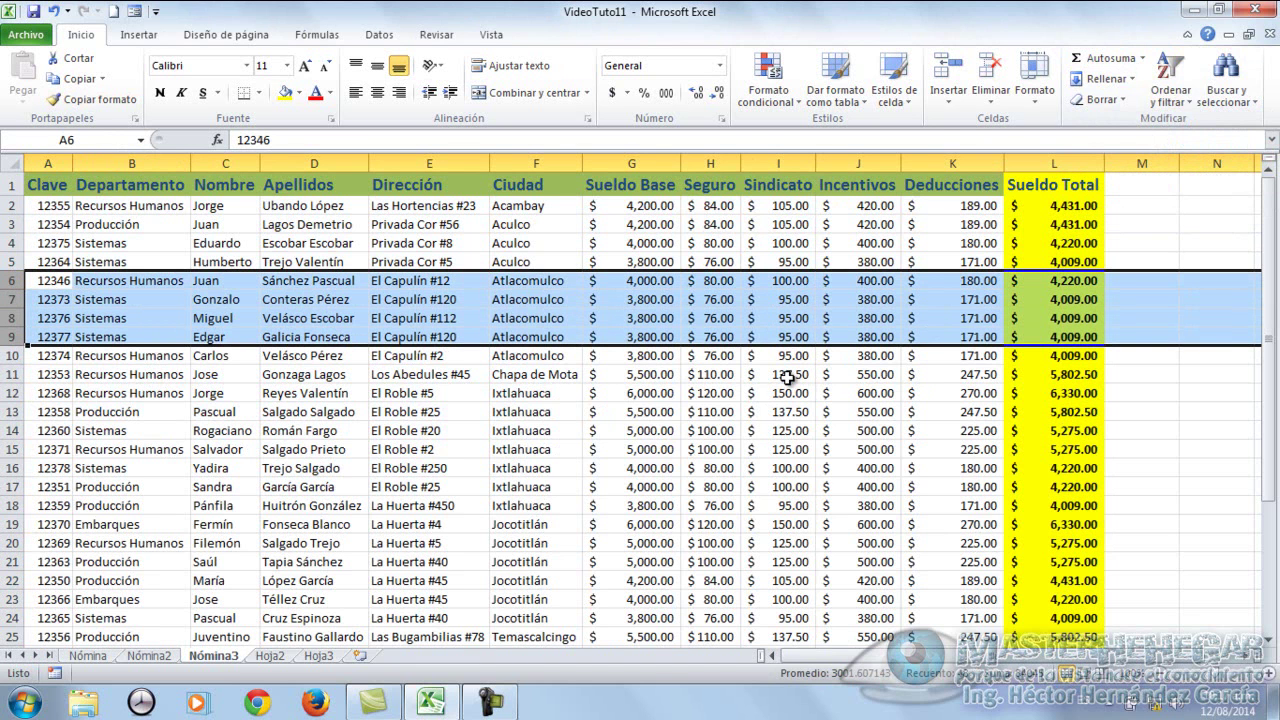
Extend the selection to row 10, then open and cancel the custom sort dialog without re-sorting
key(shift+Down)
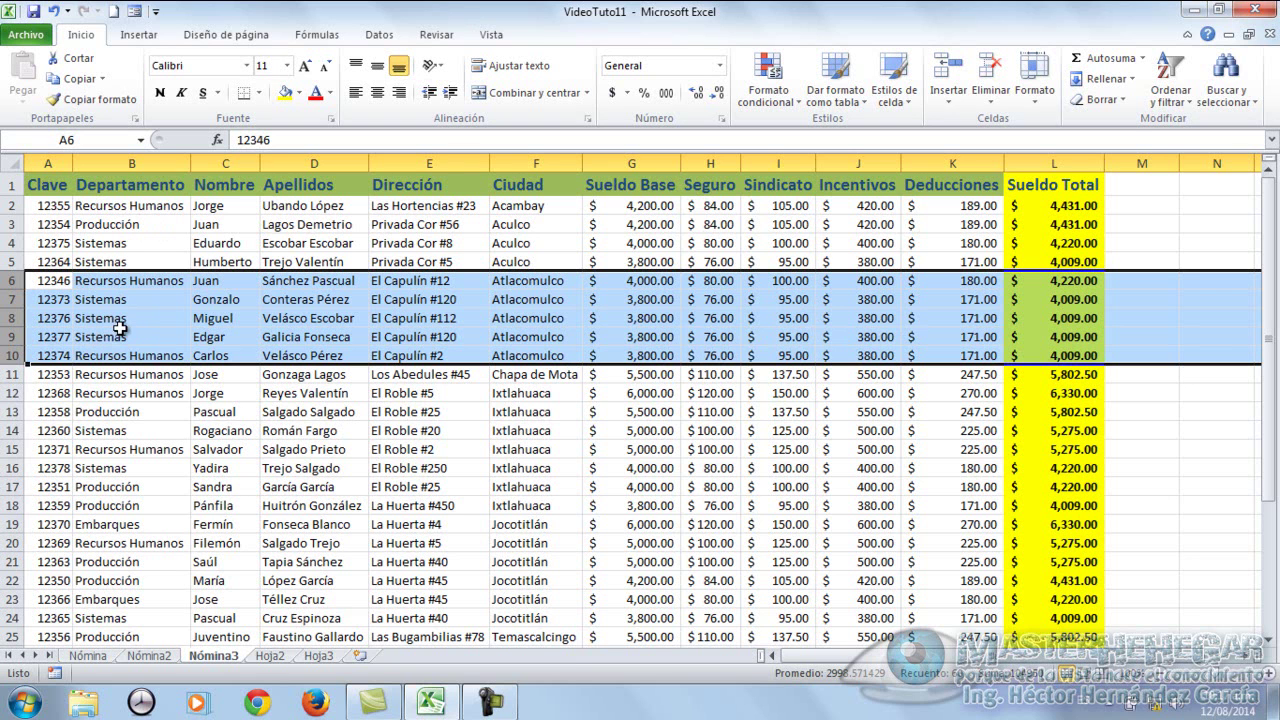
click(1197, 110)
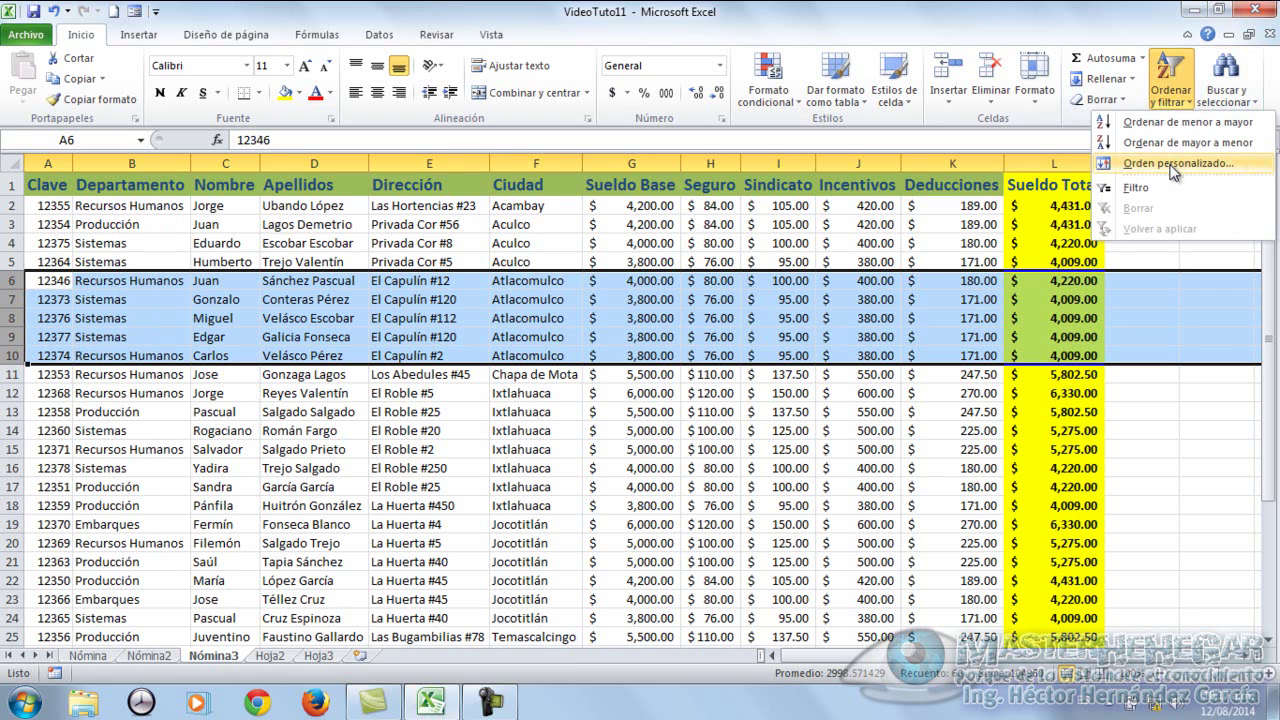
click(1176, 162)
click(1100, 552)
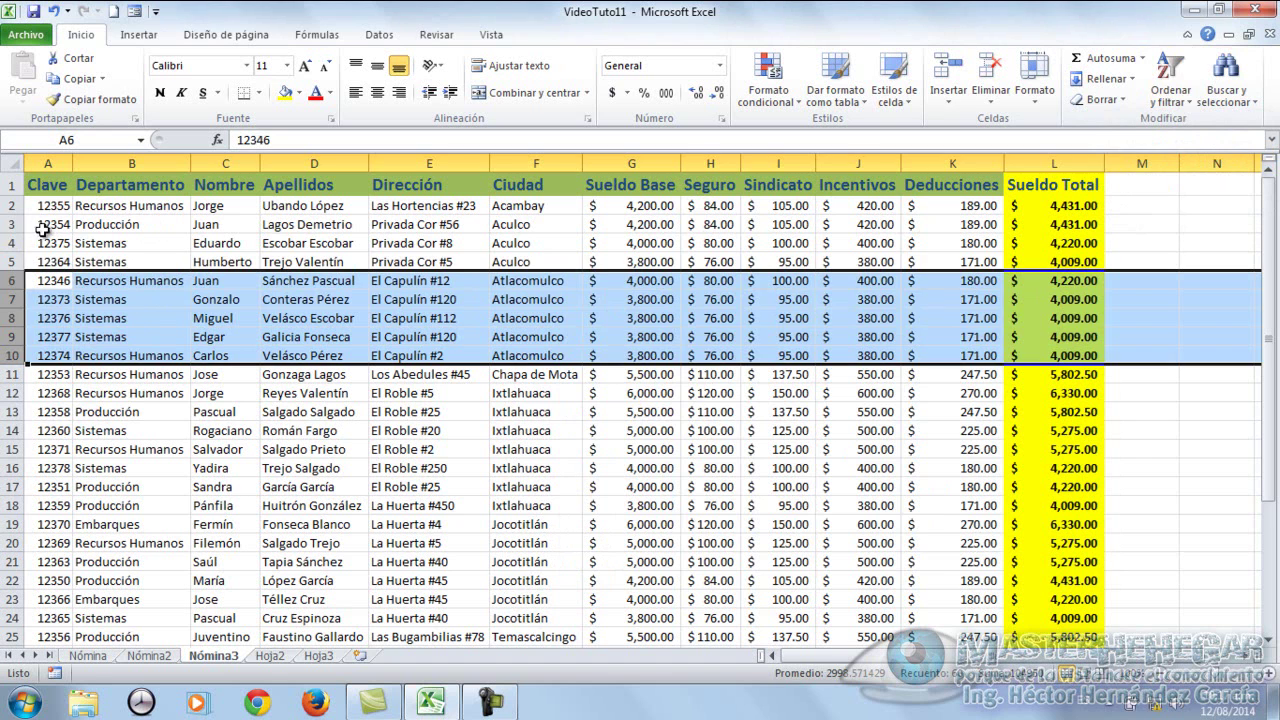
click(42, 206)
Reset Departamento to A to Z, delete that level, and re-sort by Ciudad then Sueldo Total
click(1197, 108)
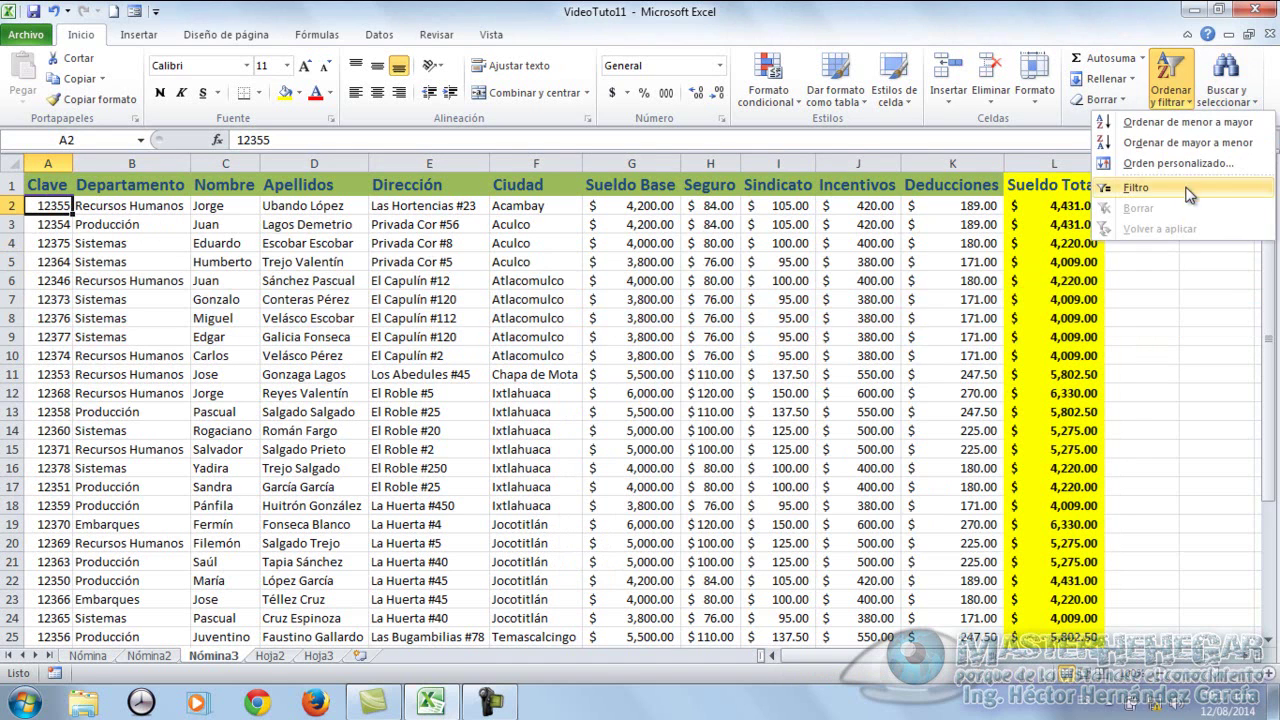
click(1176, 163)
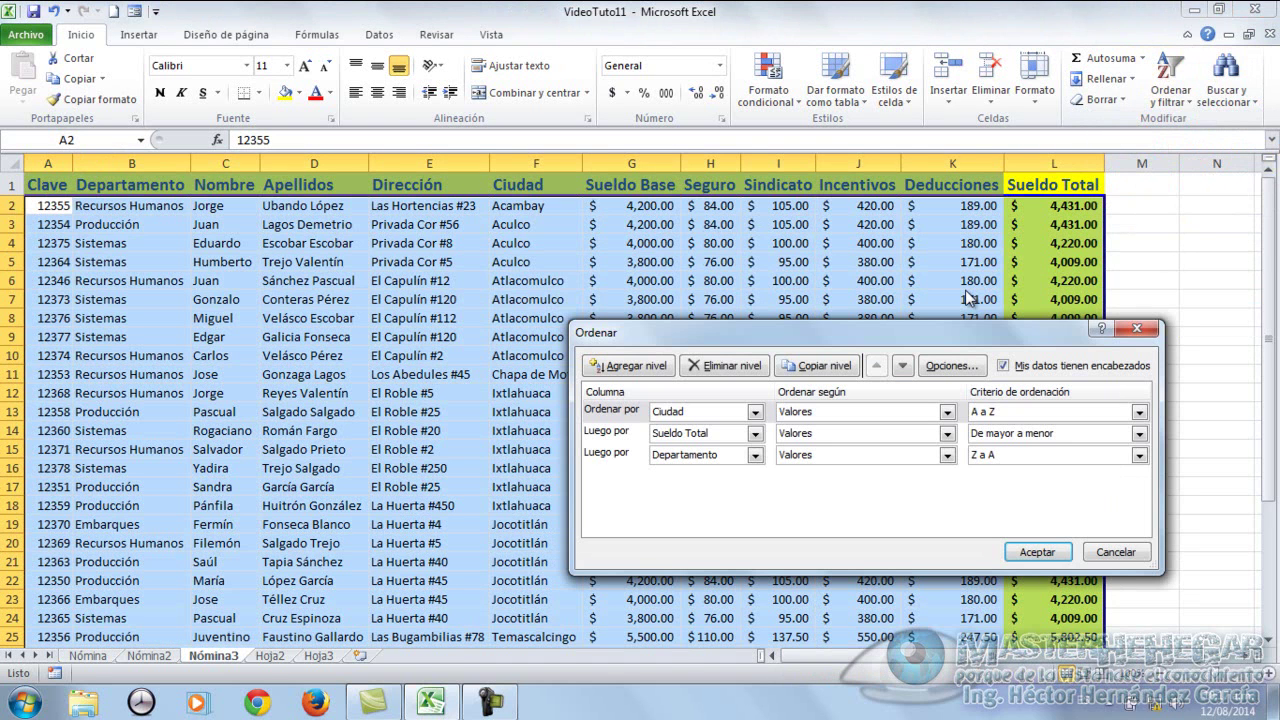
click(1139, 455)
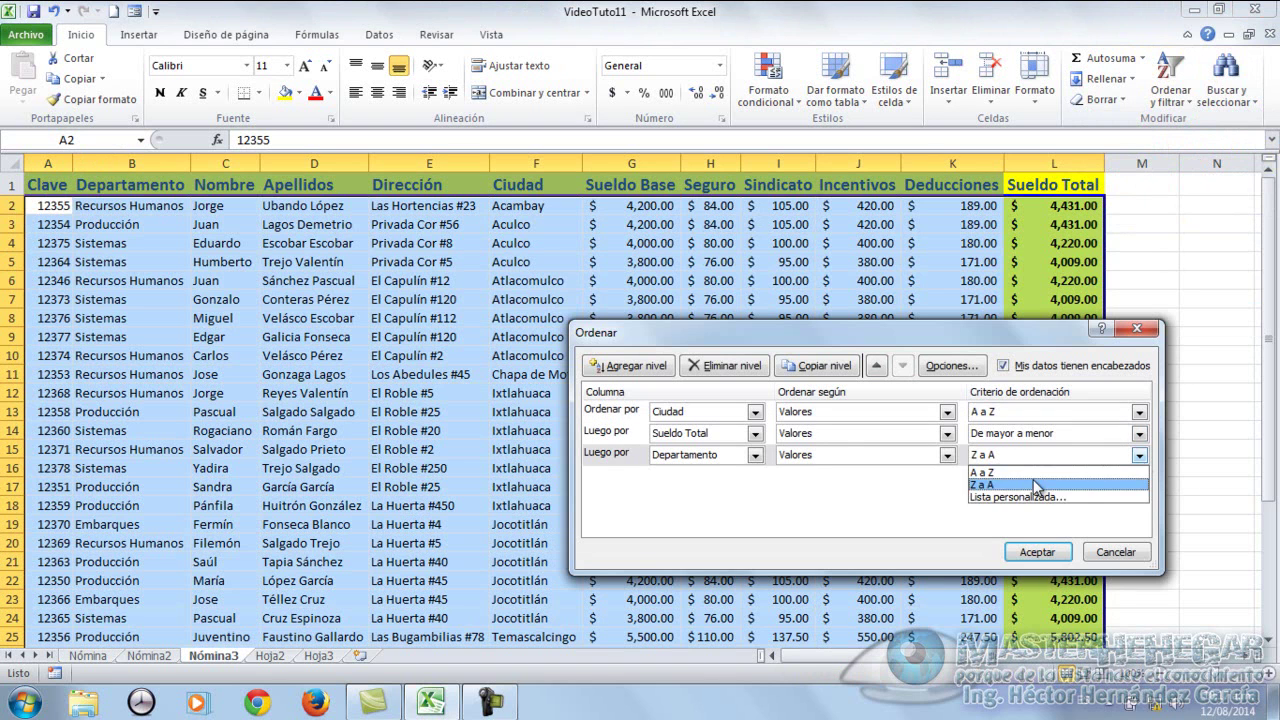
click(1036, 487)
click(1139, 455)
click(985, 472)
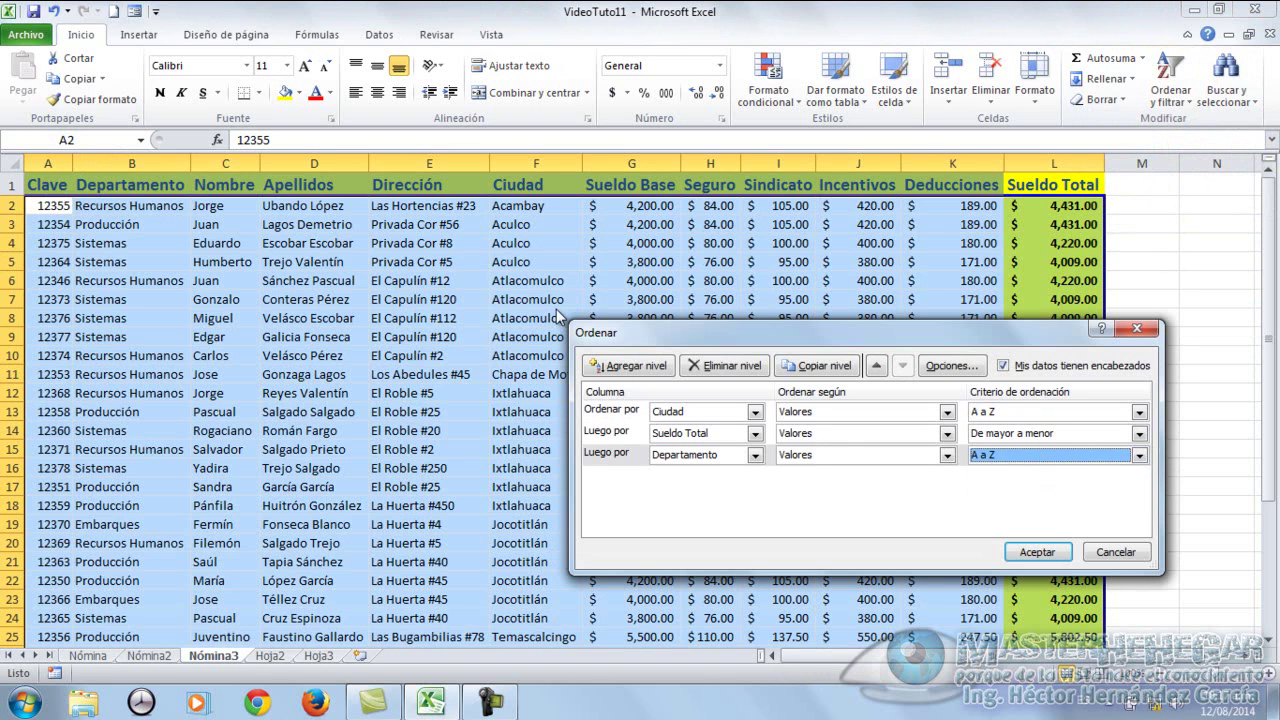
click(604, 457)
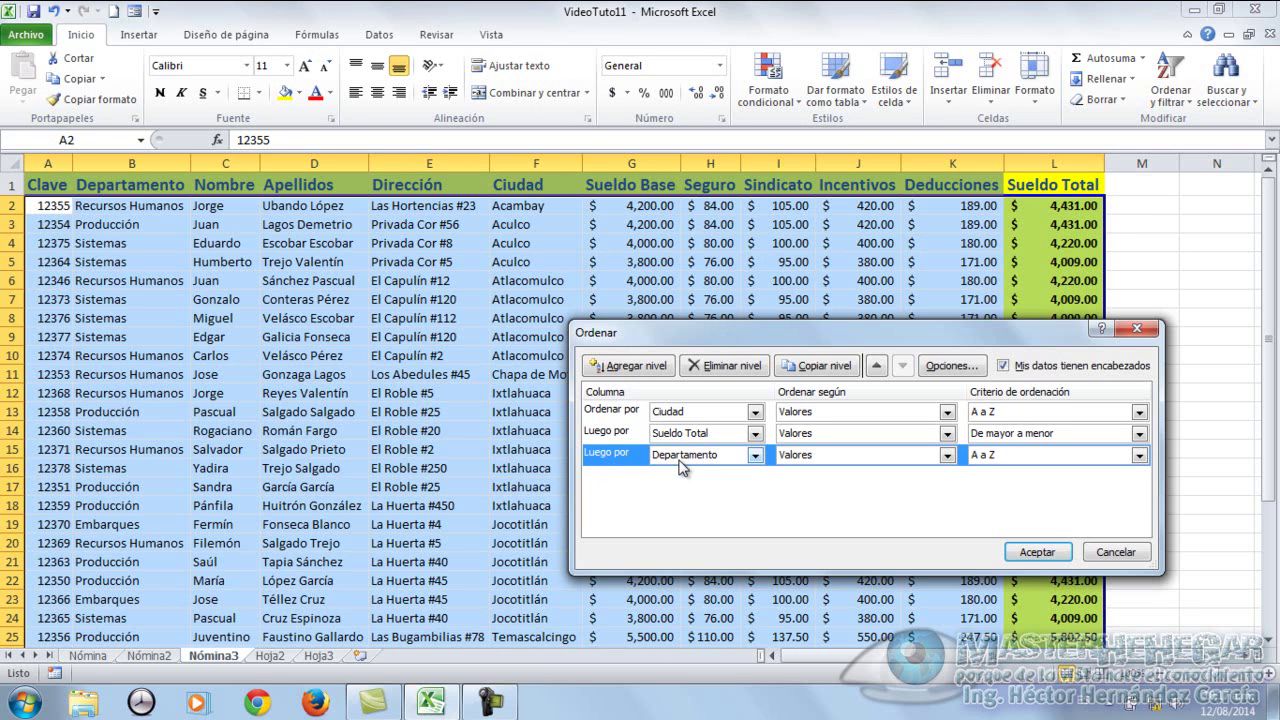
click(729, 370)
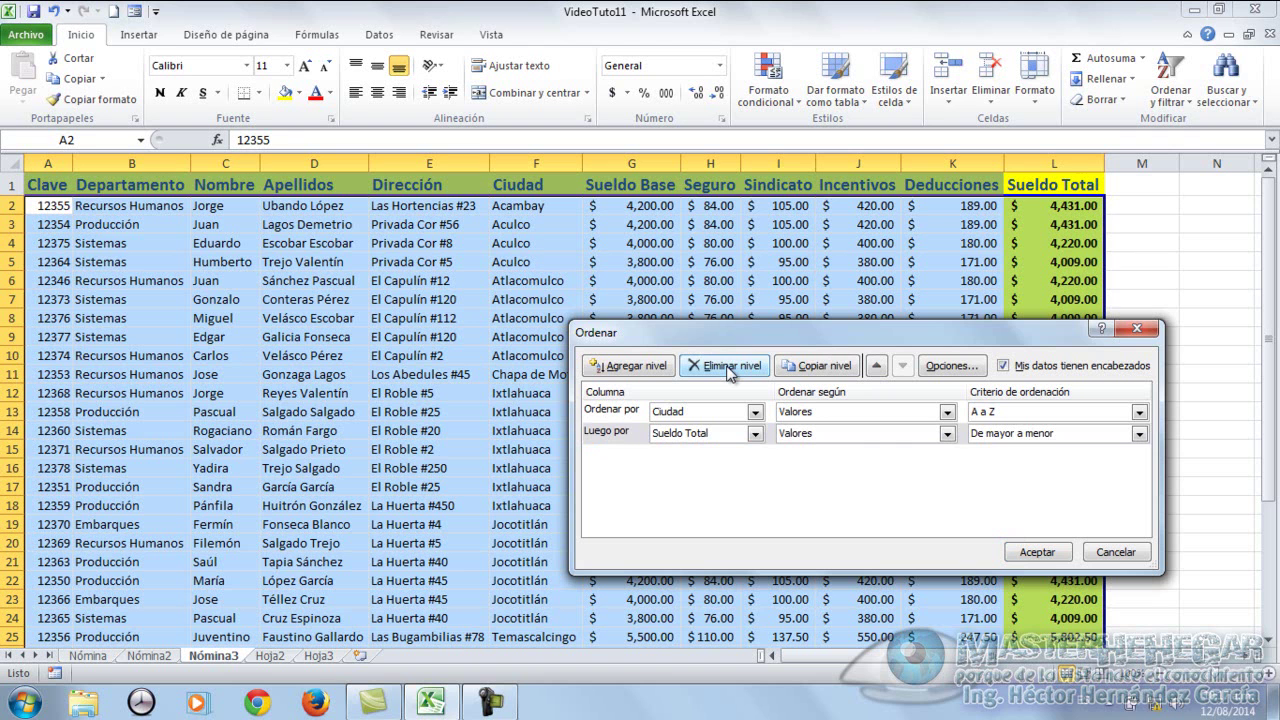
click(1045, 556)
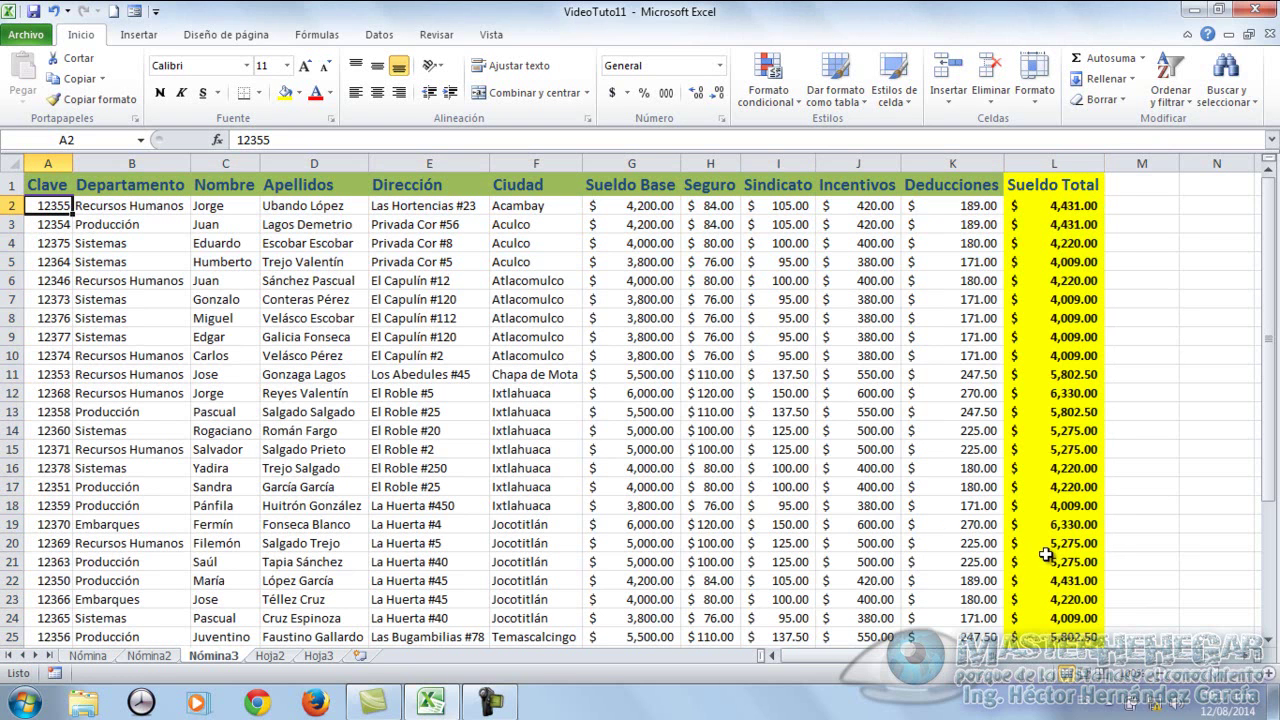
Review the departments in B5:B8, then return the selection to cell A2
click(130, 259)
drag(130, 259, 124, 322)
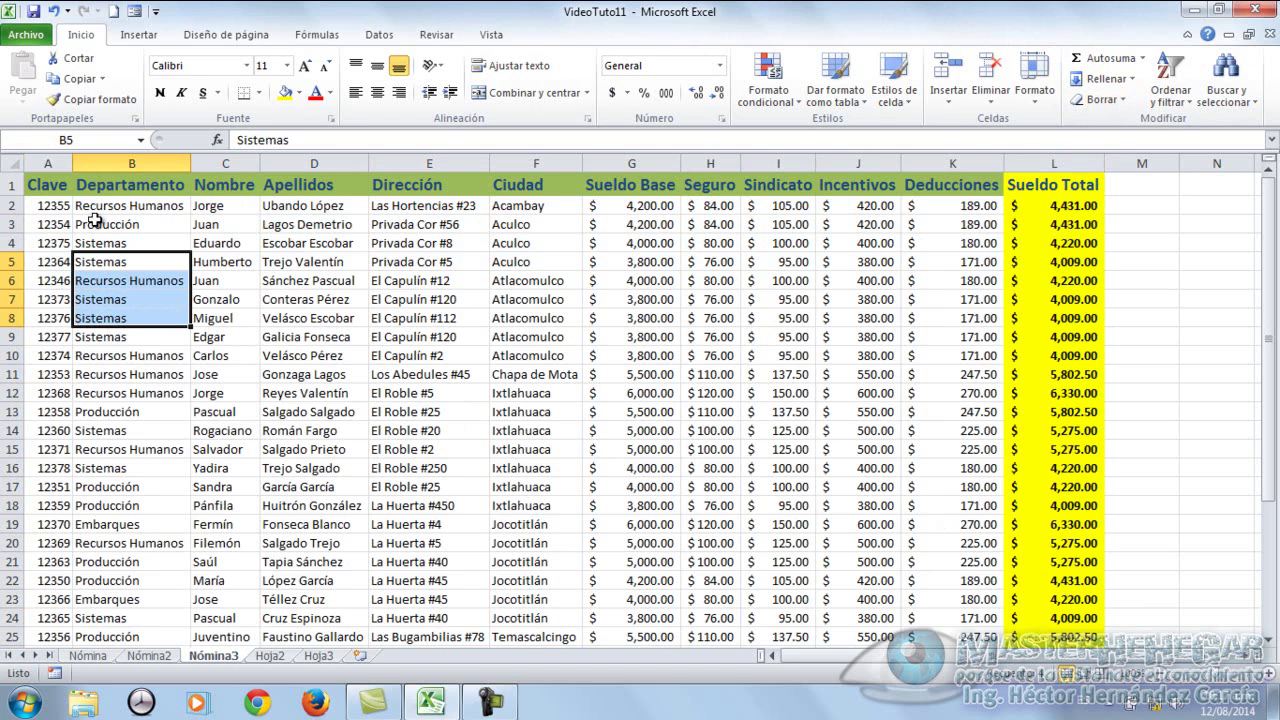
click(42, 207)
In Orden personalizado, move the Sueldo Total level above Ciudad so rows sort largest pay first
click(1170, 80)
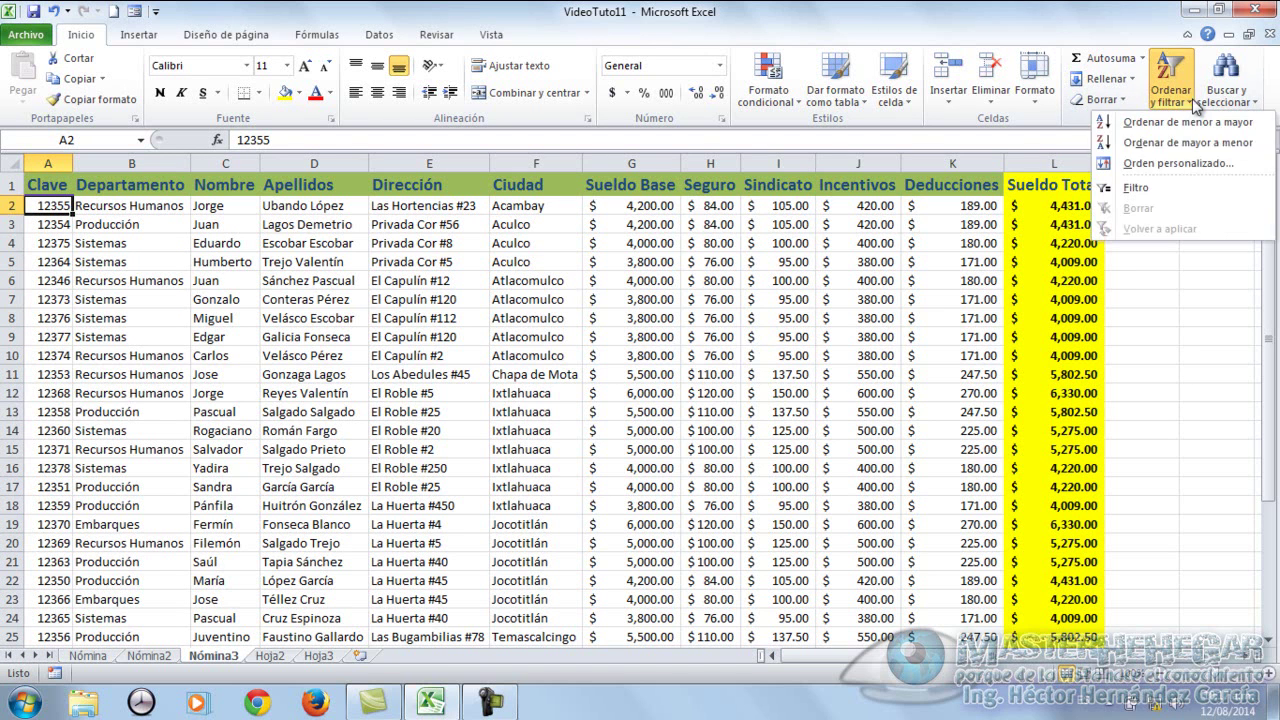
click(1165, 160)
click(1165, 160)
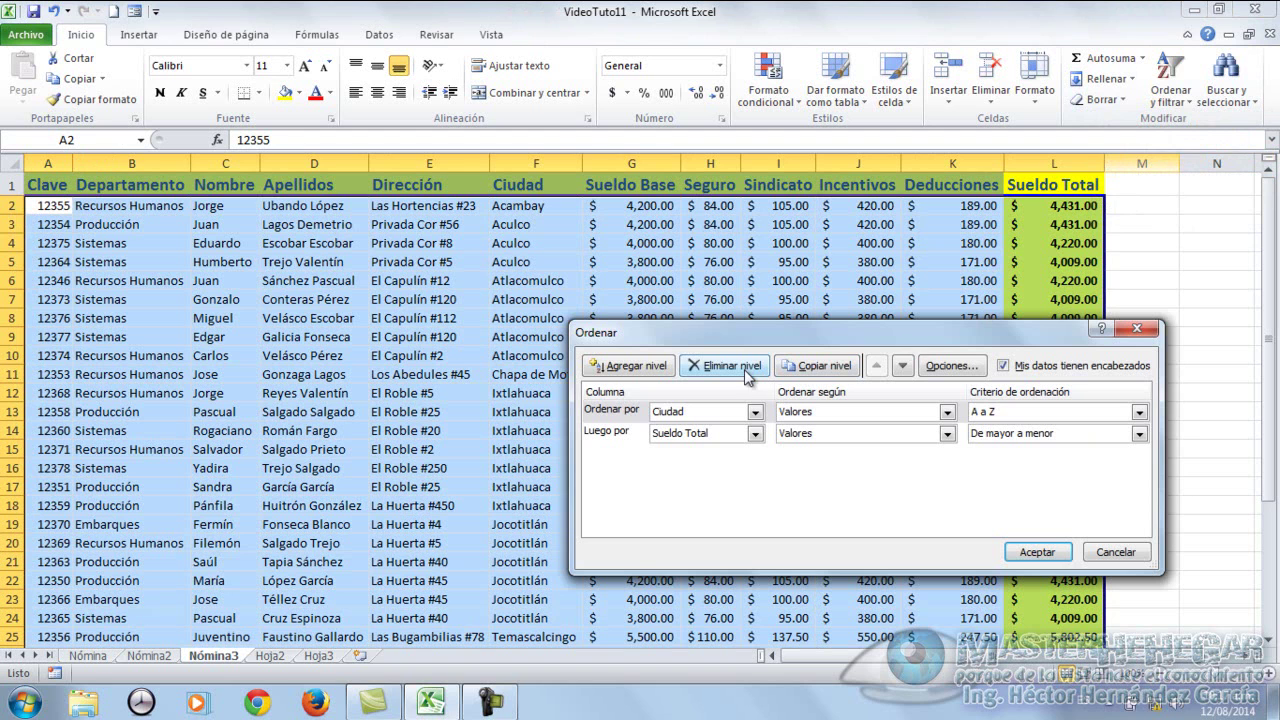
click(621, 437)
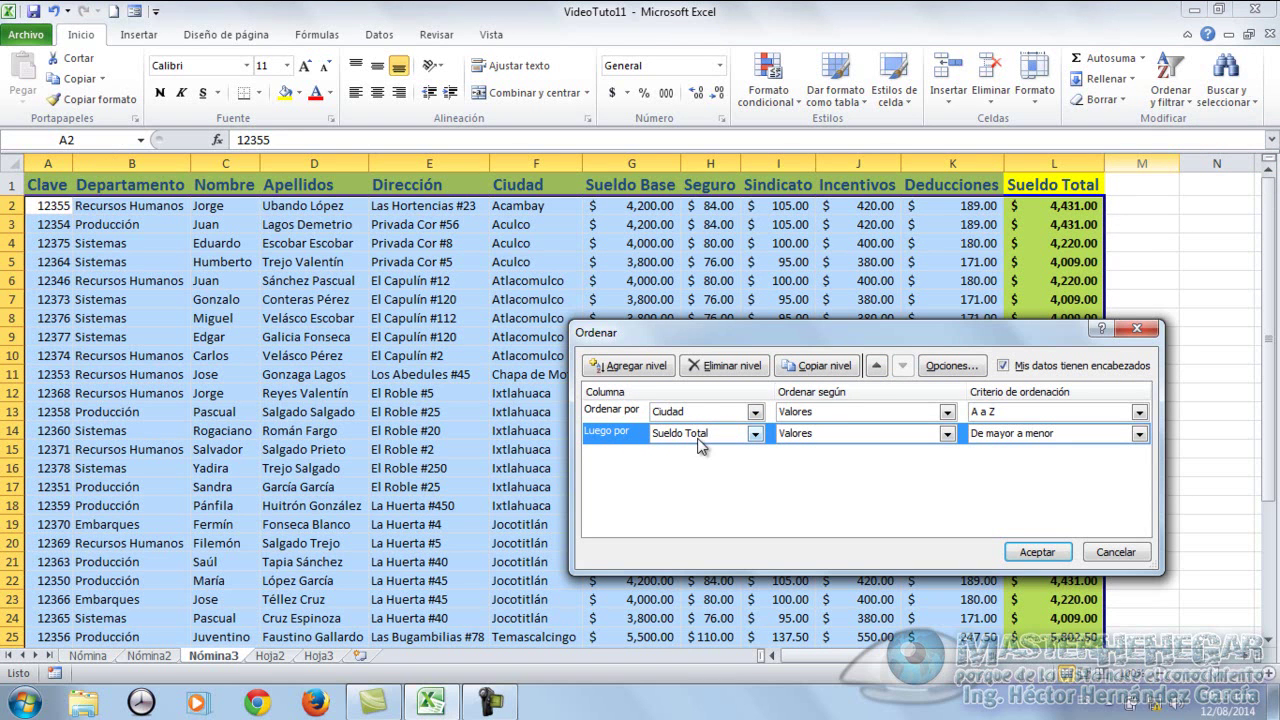
click(877, 366)
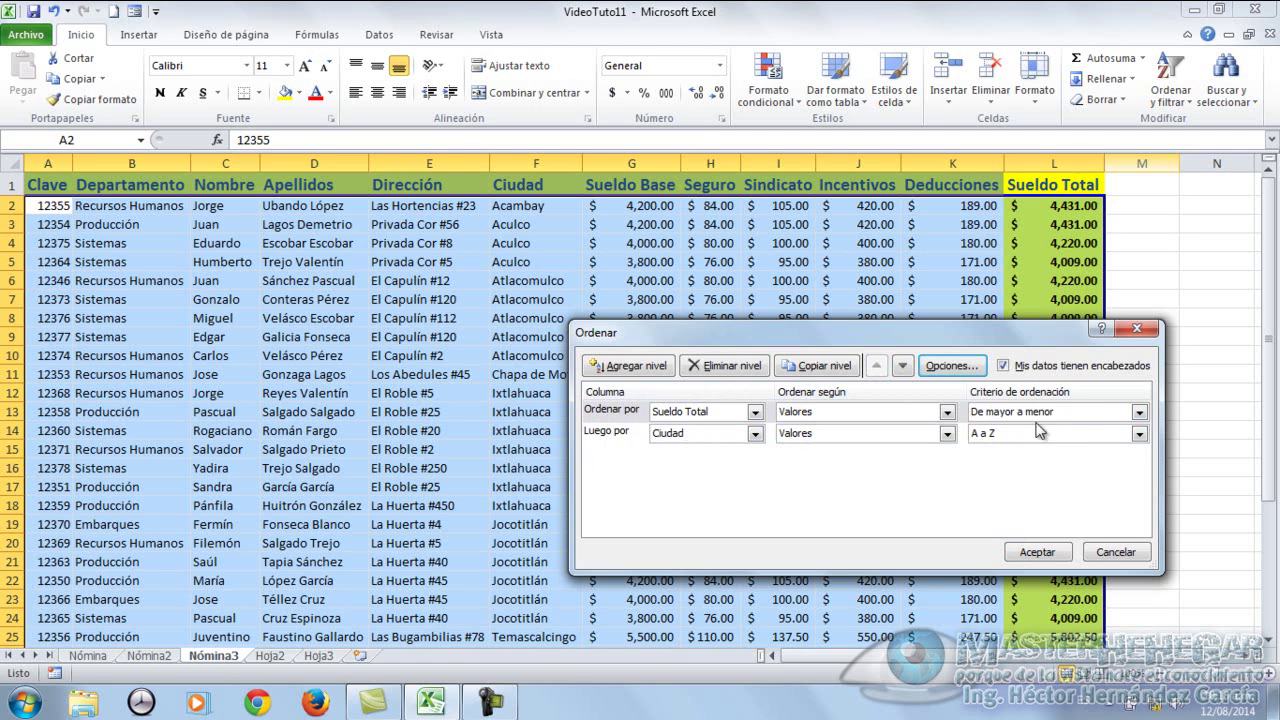
click(1033, 551)
click(1274, 303)
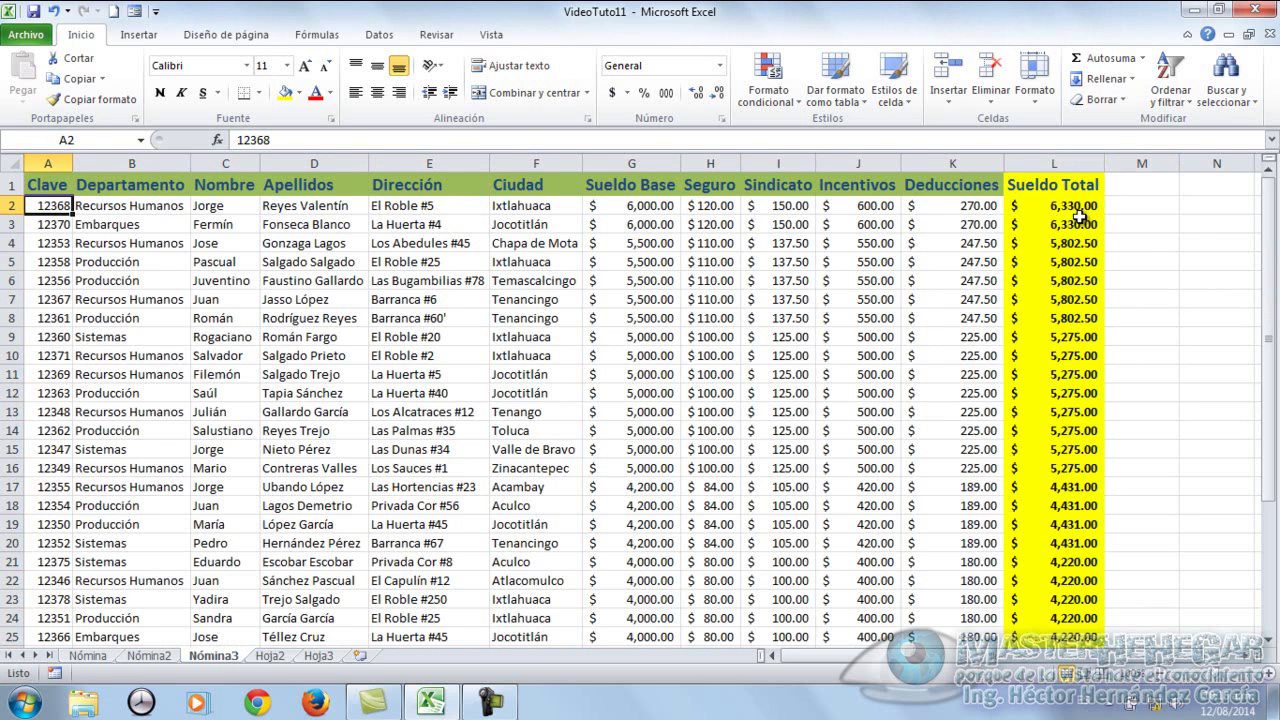
drag(1078, 208, 1077, 225)
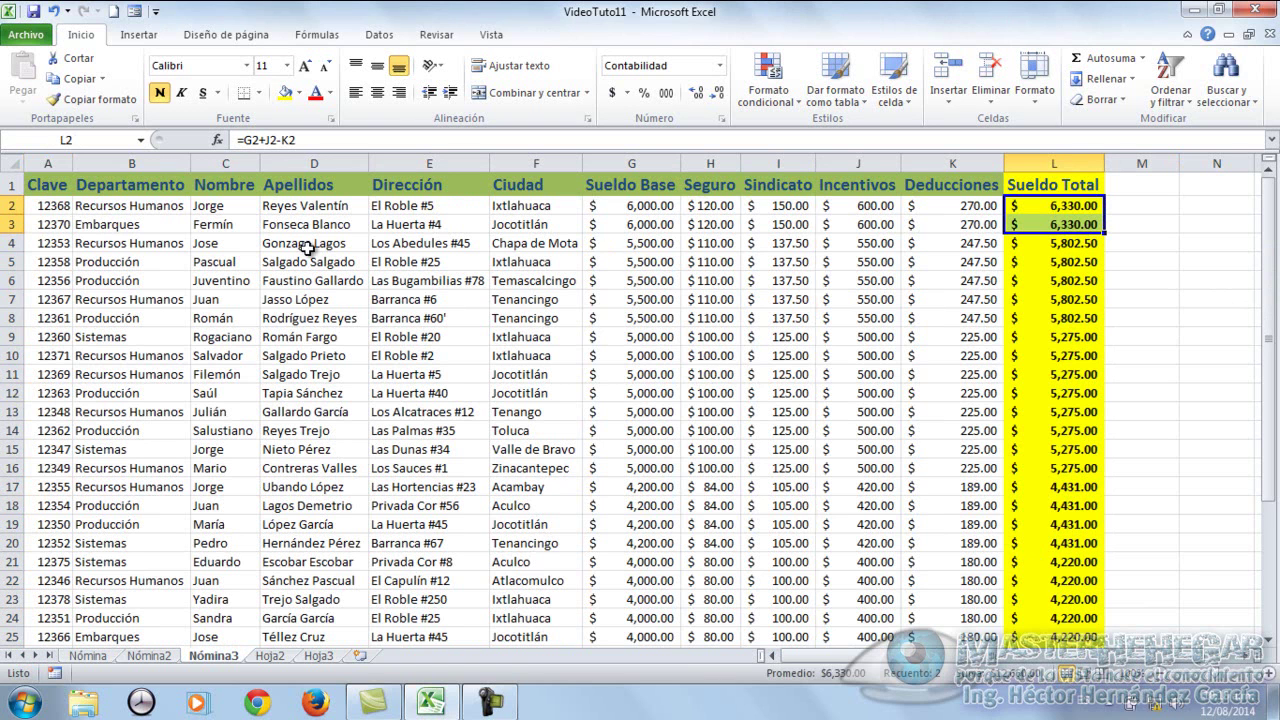
drag(527, 207, 530, 218)
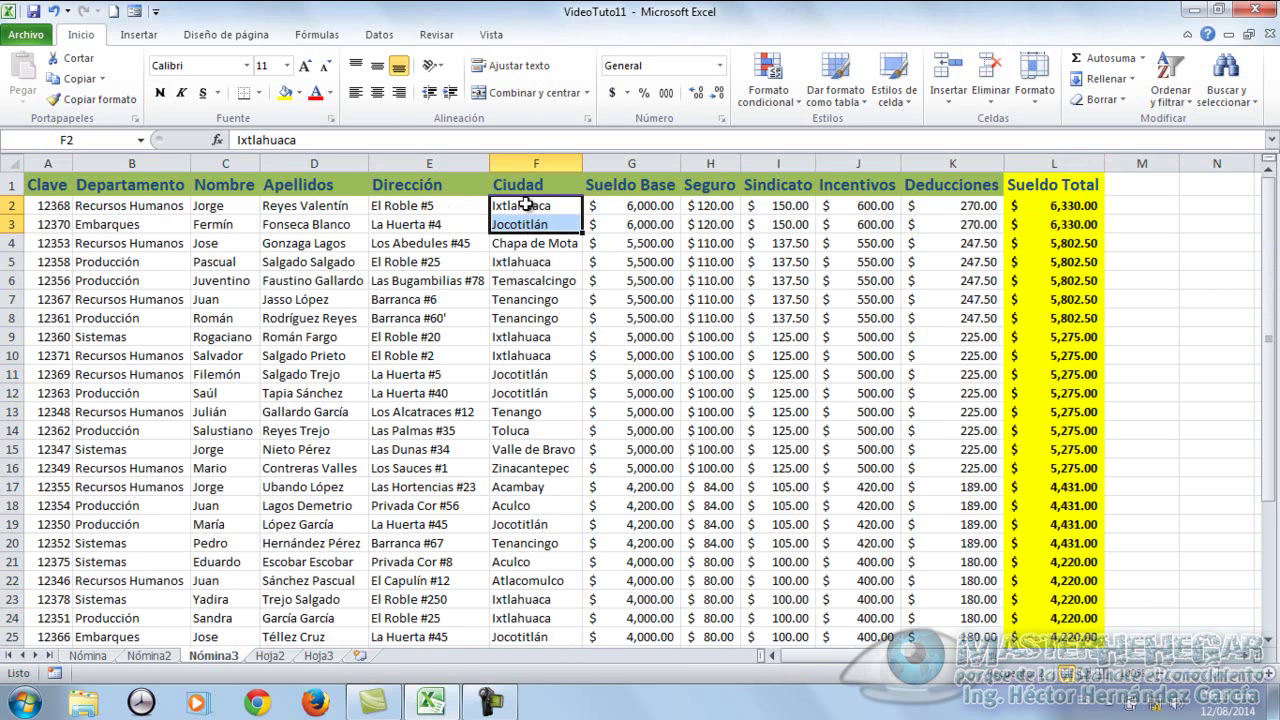
drag(1068, 243, 1071, 320)
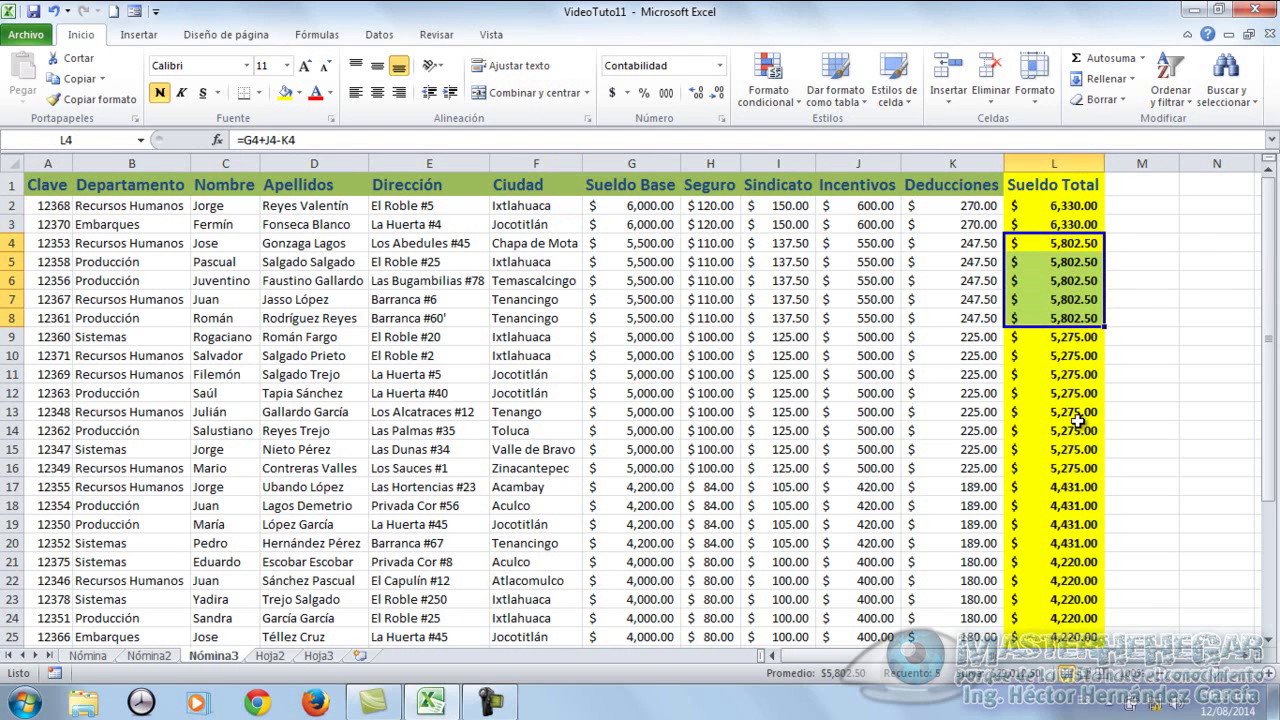
mouse_move(548, 245)
mouse_down()
mouse_move(551, 321)
mouse_move(1047, 326)
mouse_up()
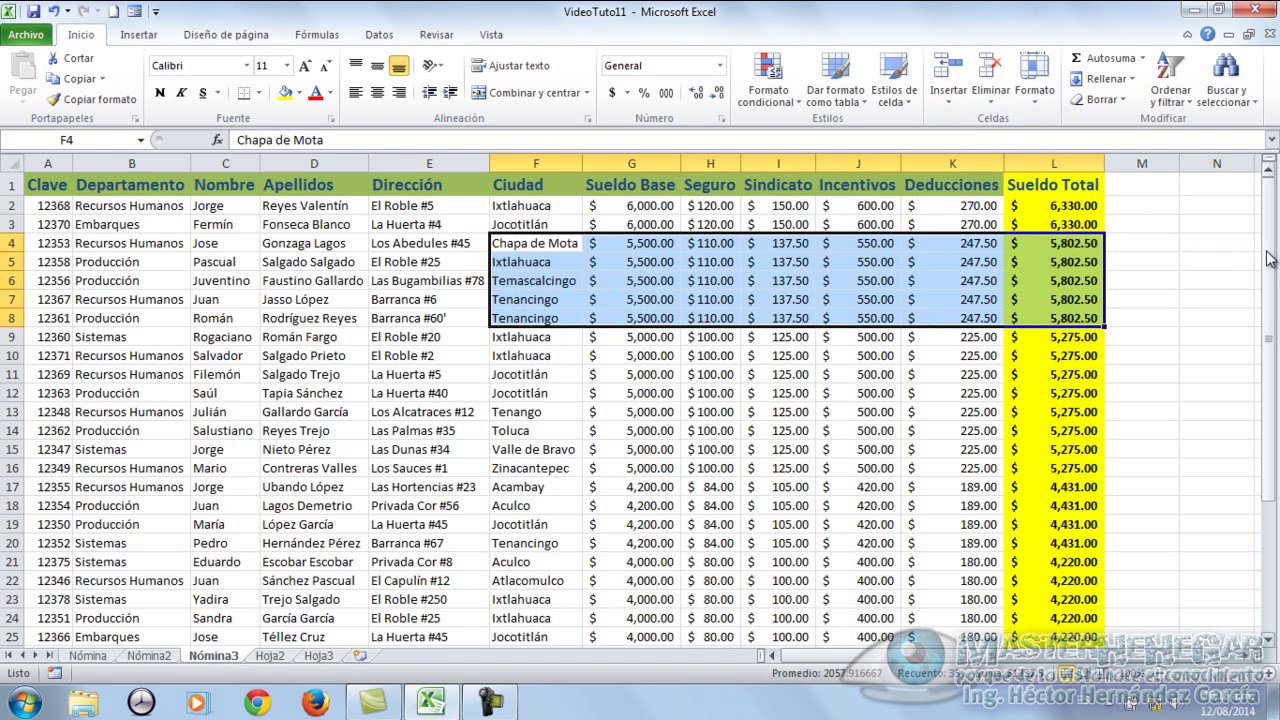
click(58, 208)
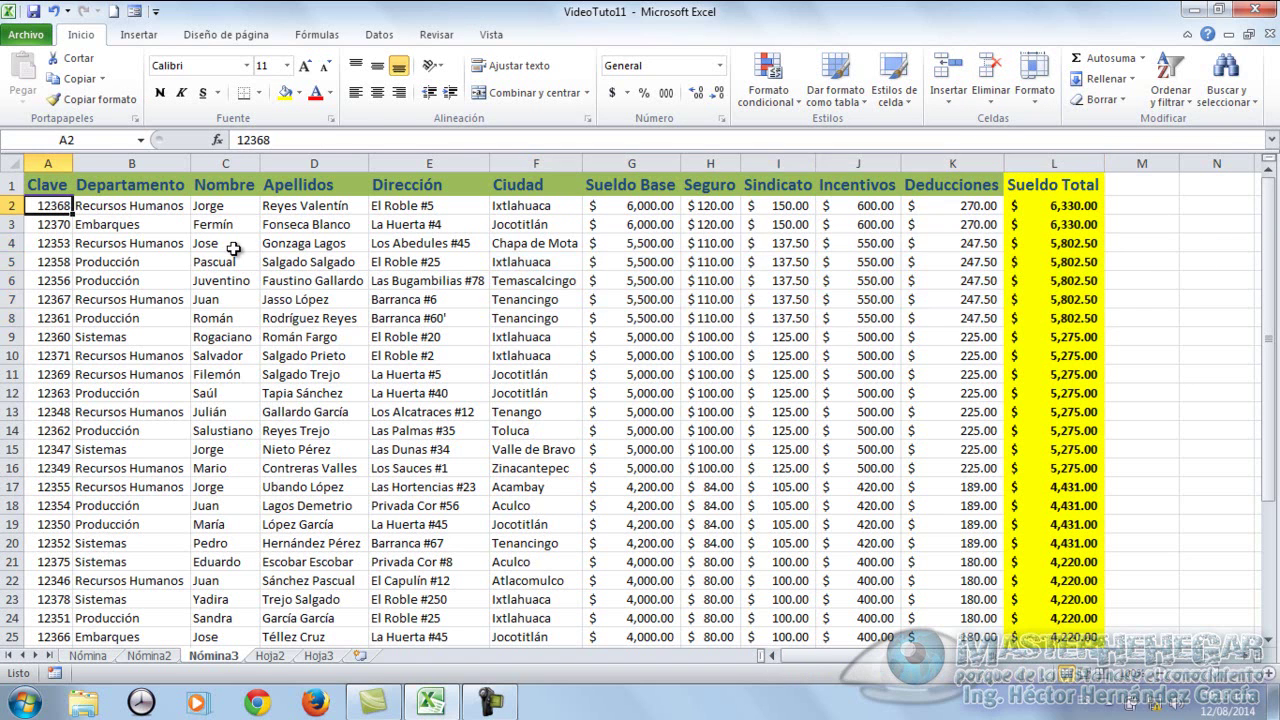